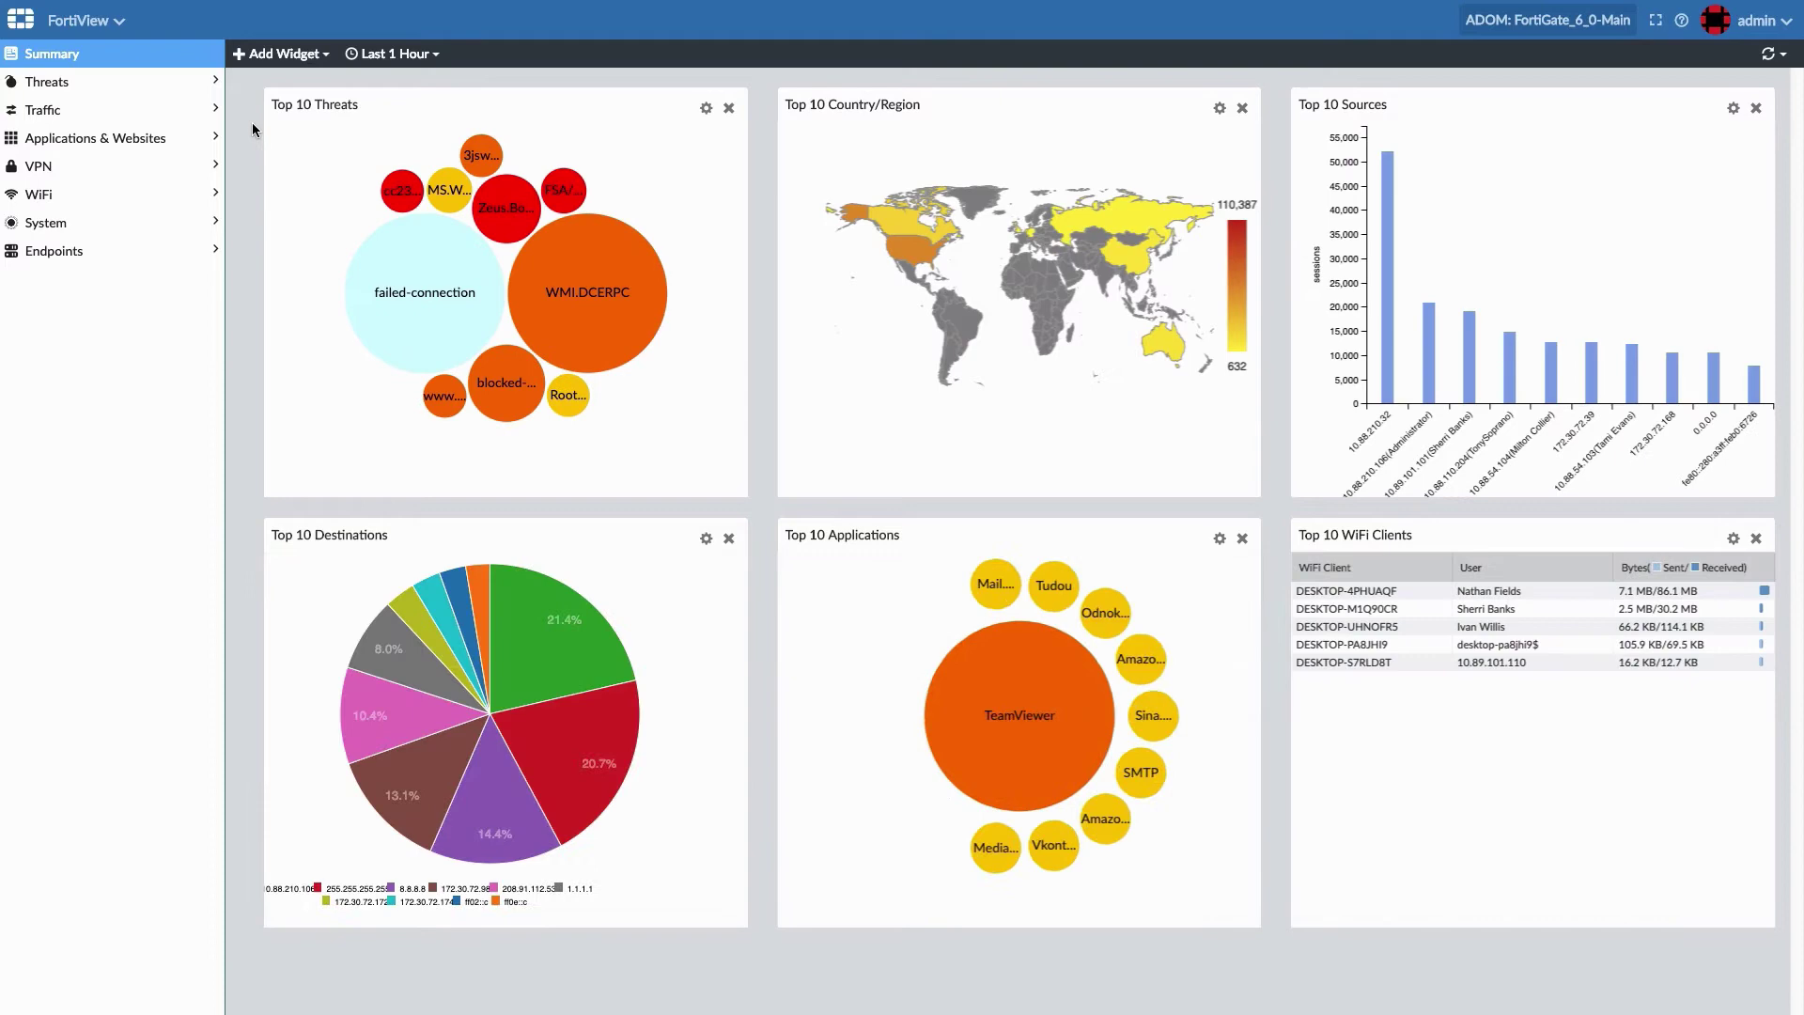
# Under Threats > Compromised Hosts, drill into DESKTOP-FINA-02's blacklisted threat details.
pyautogui.click(182, 93)
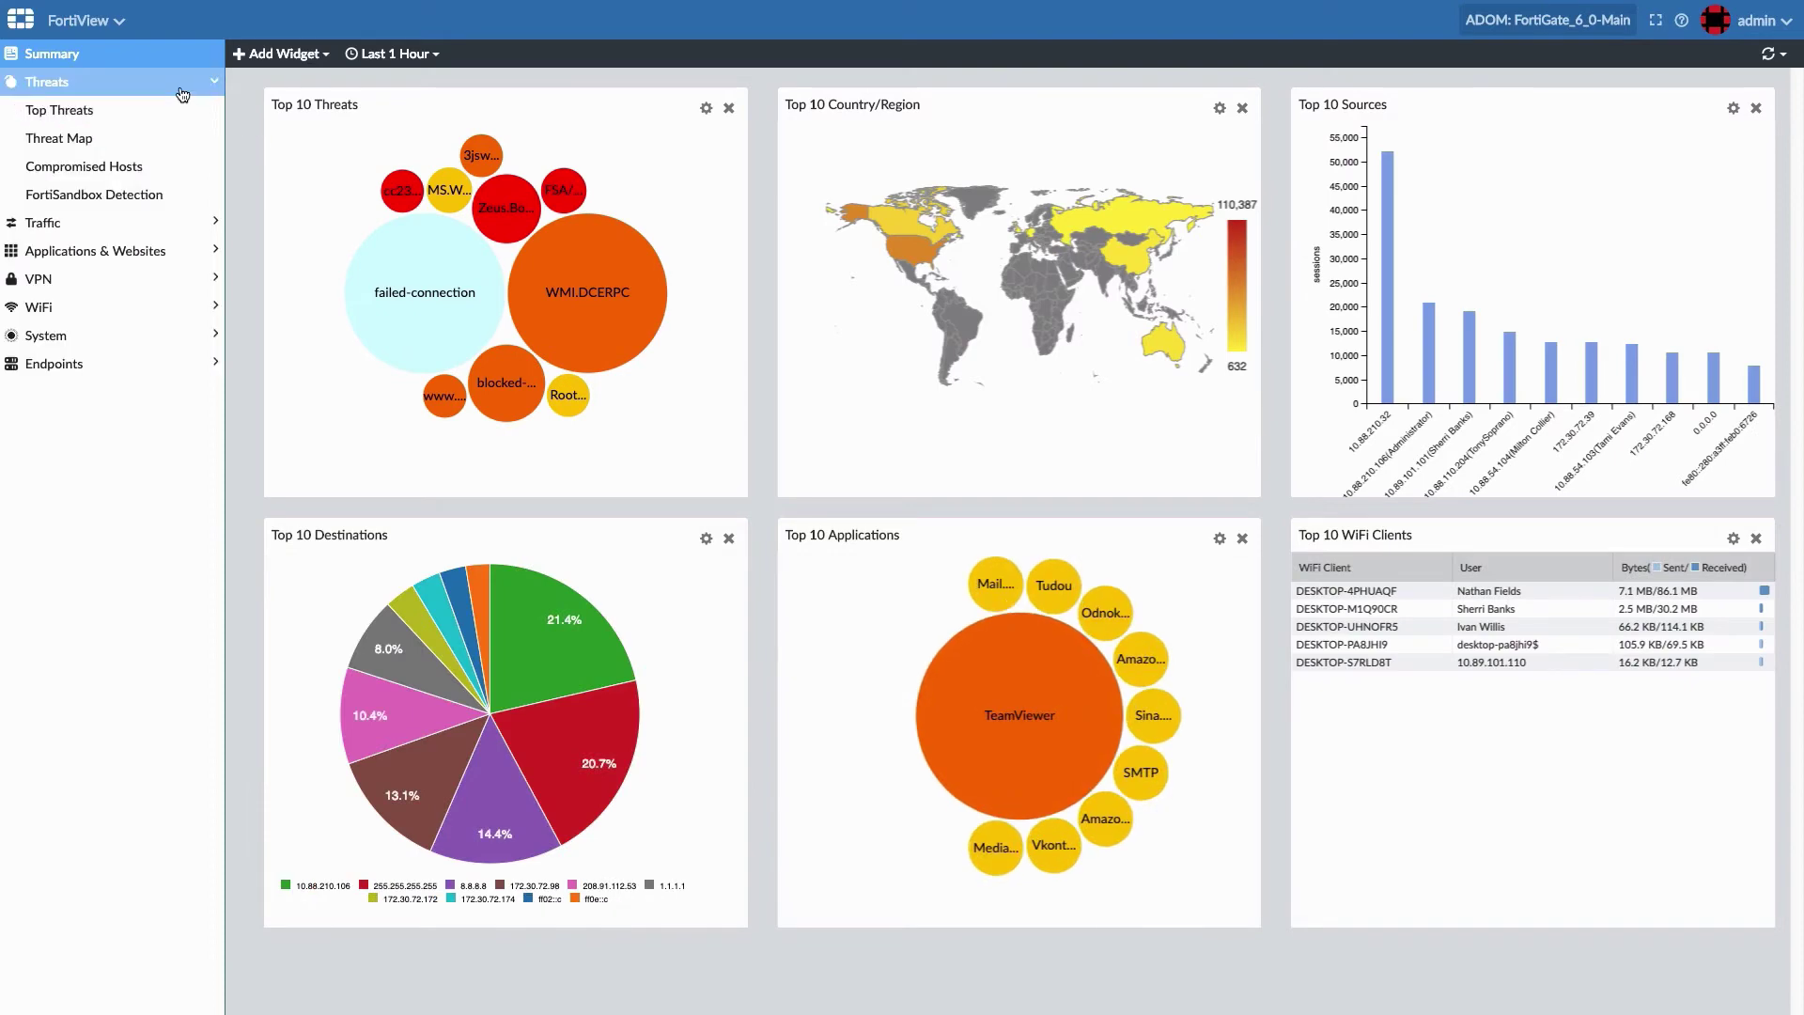
pyautogui.click(160, 170)
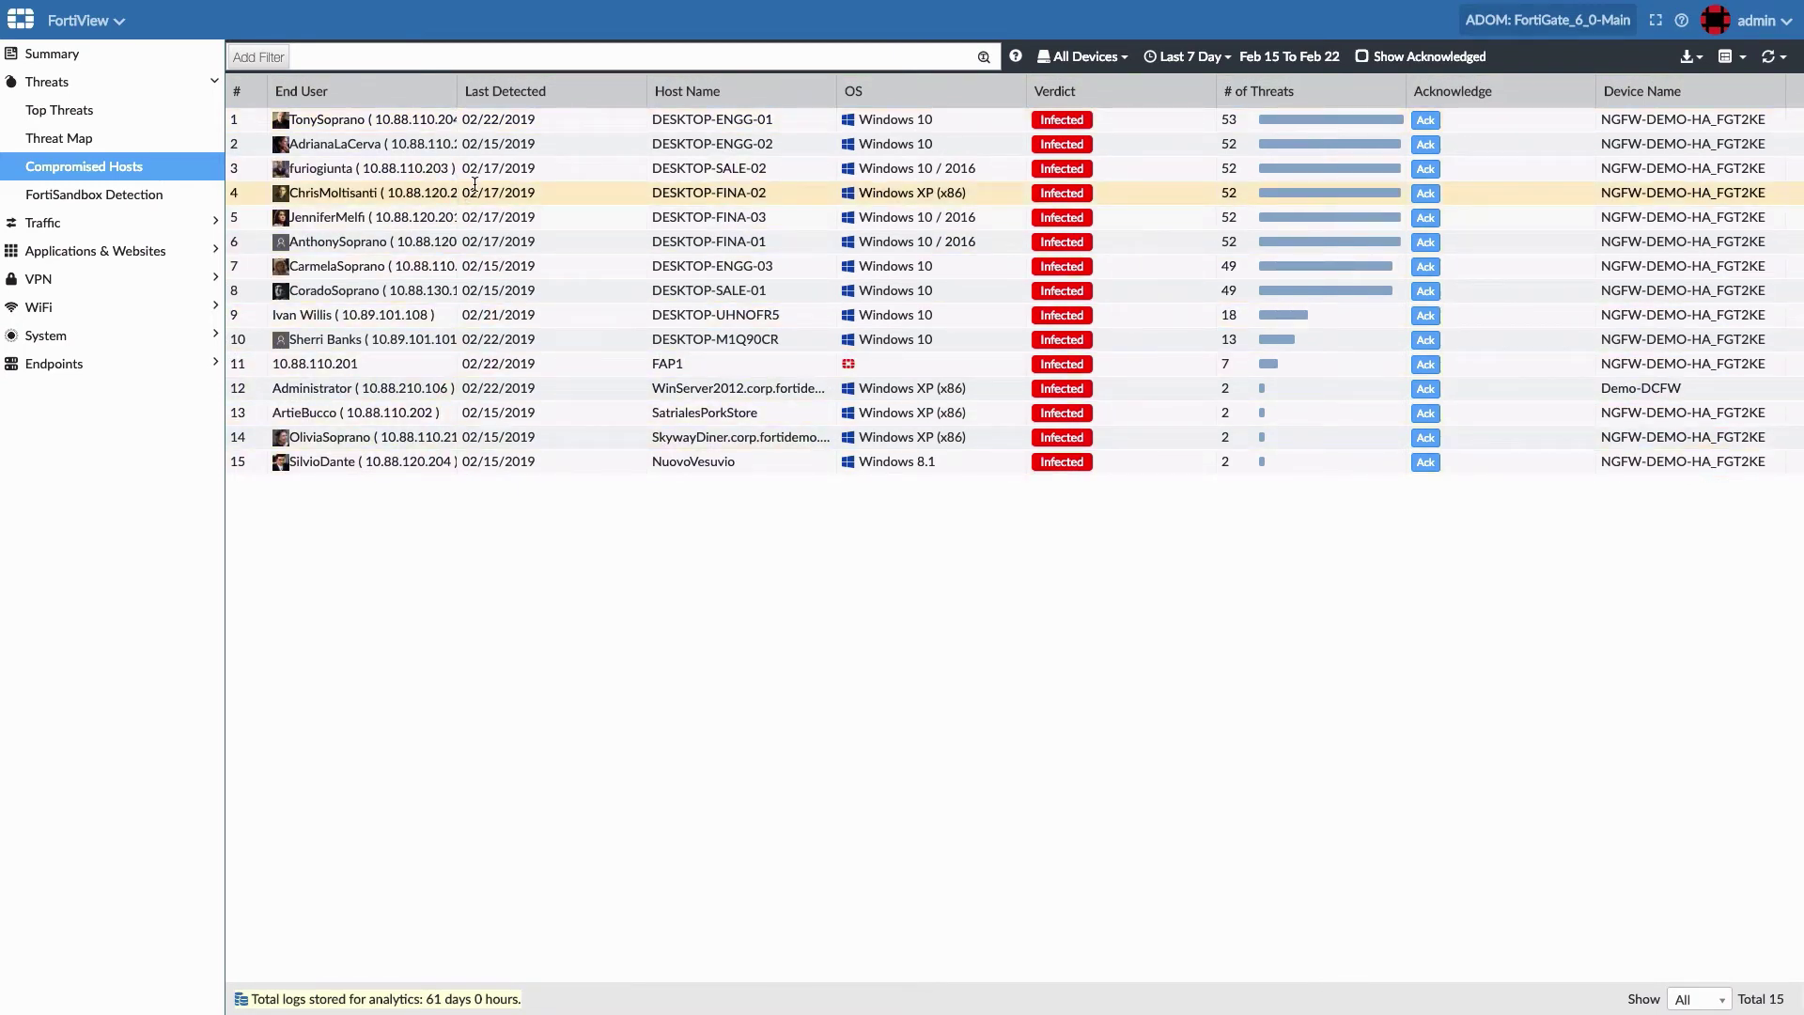
pyautogui.doubleClick(799, 191)
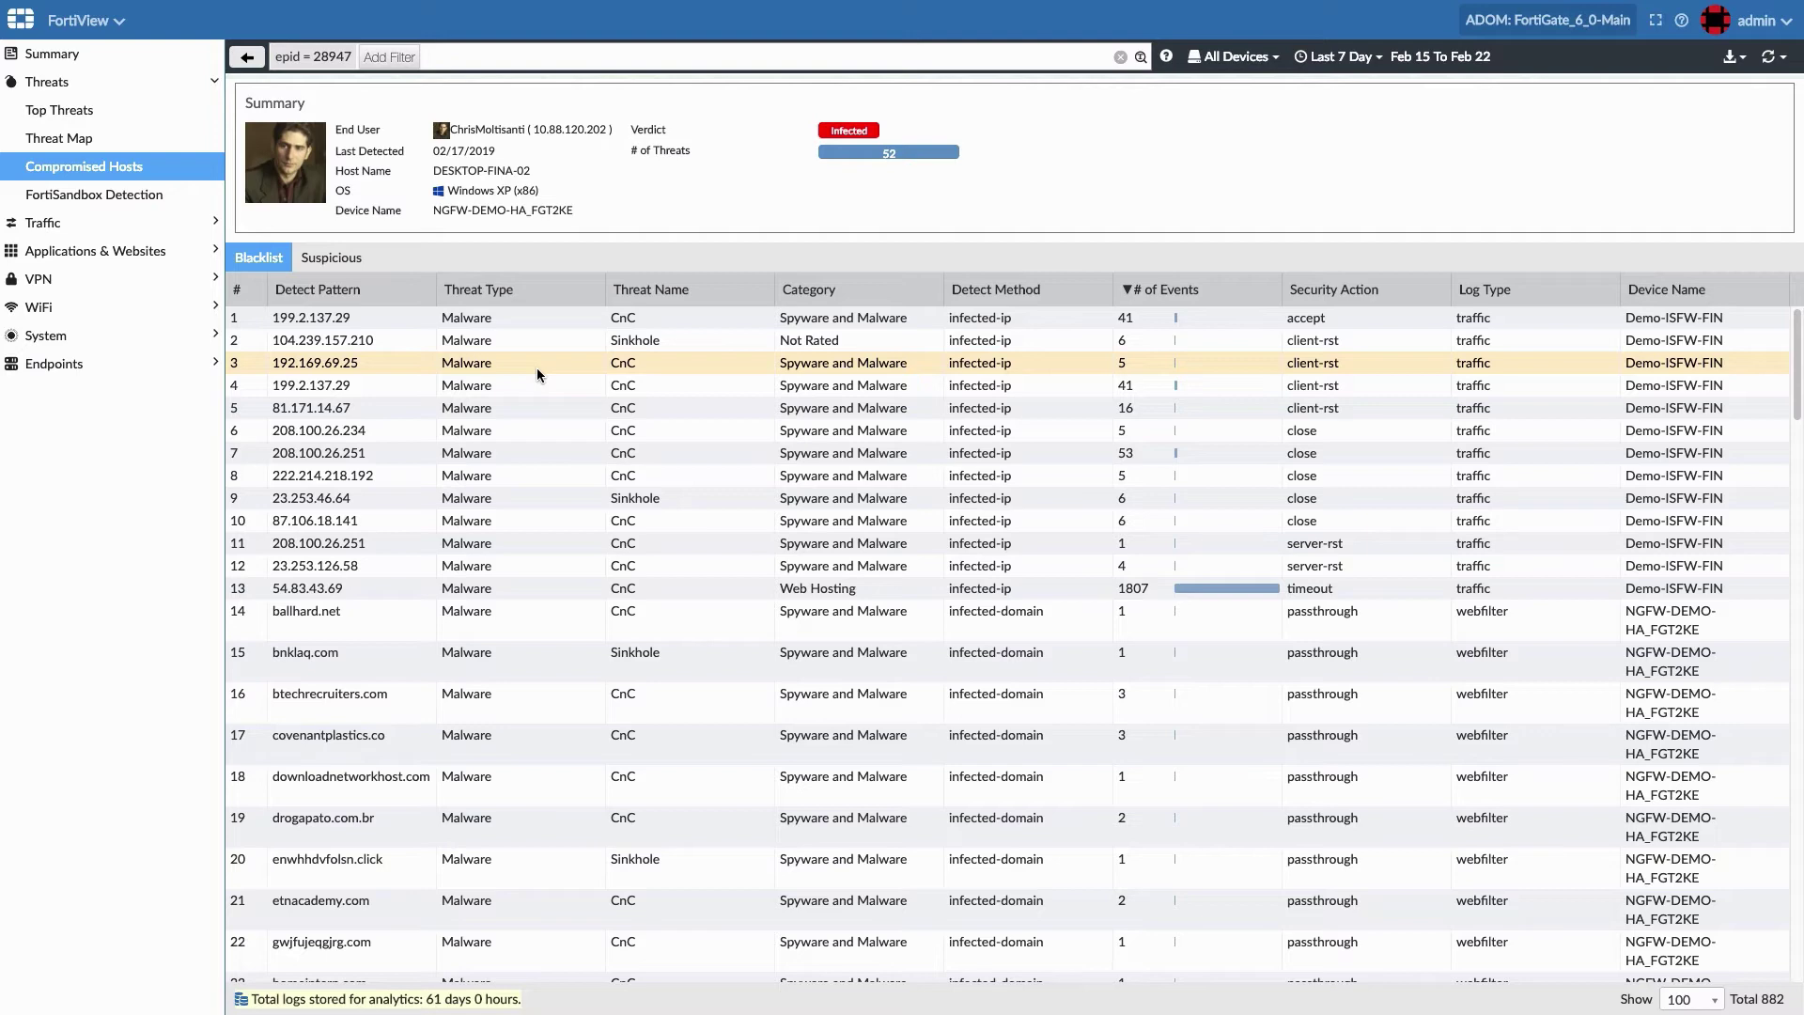
# Open the 192.169.69.25 detection's logs and show the full details of the 02-16 12:24 log.
pyautogui.doubleClick(537, 364)
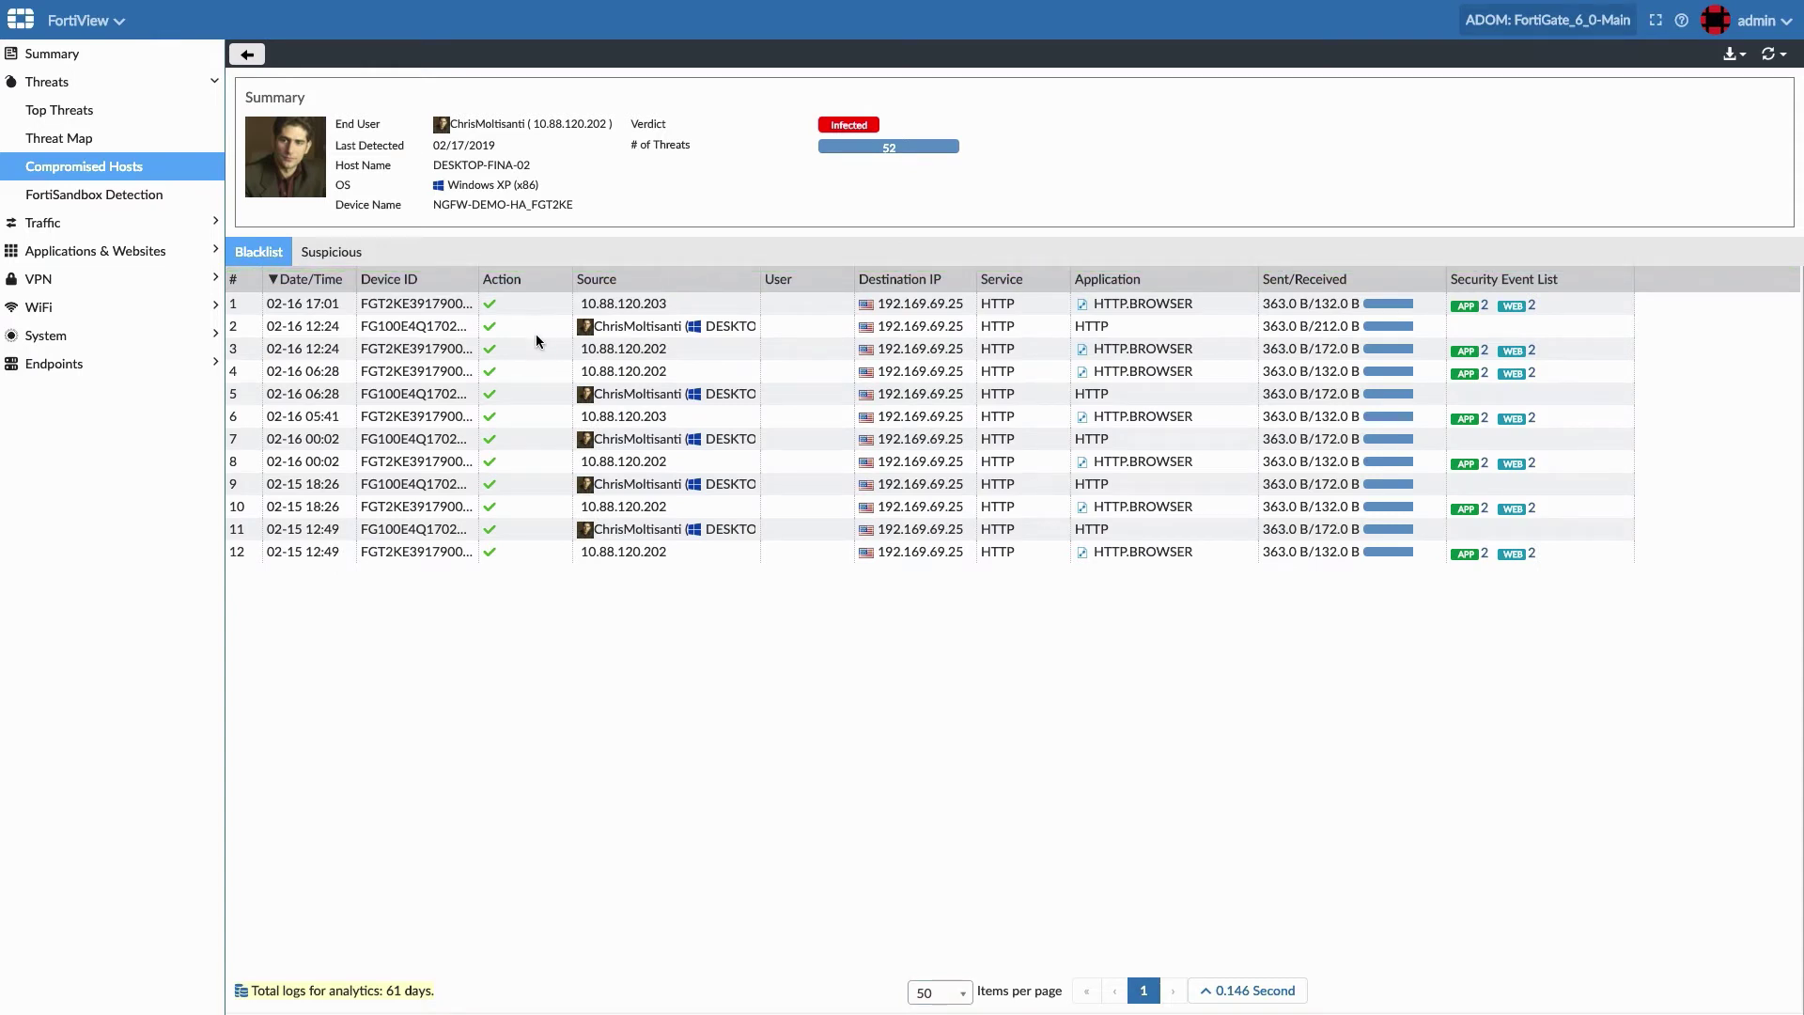
pyautogui.click(535, 334)
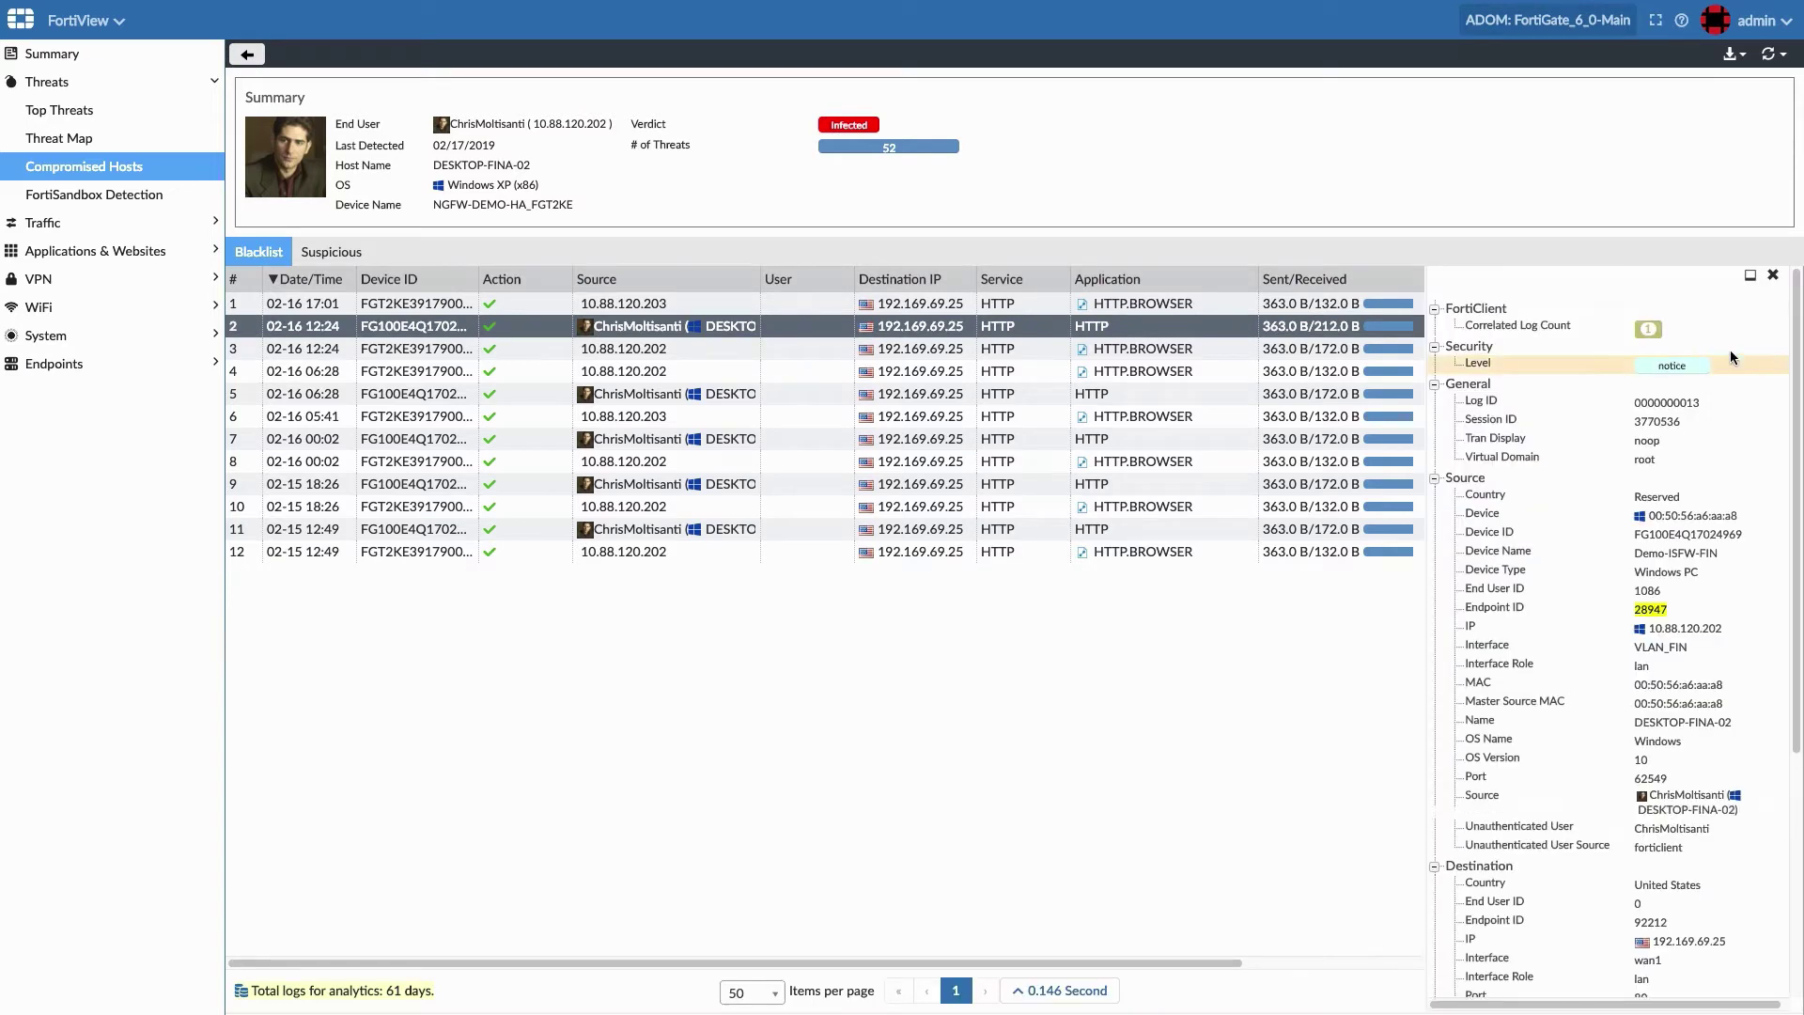
pyautogui.moveTo(1797, 423); pyautogui.dragTo(1799, 672)
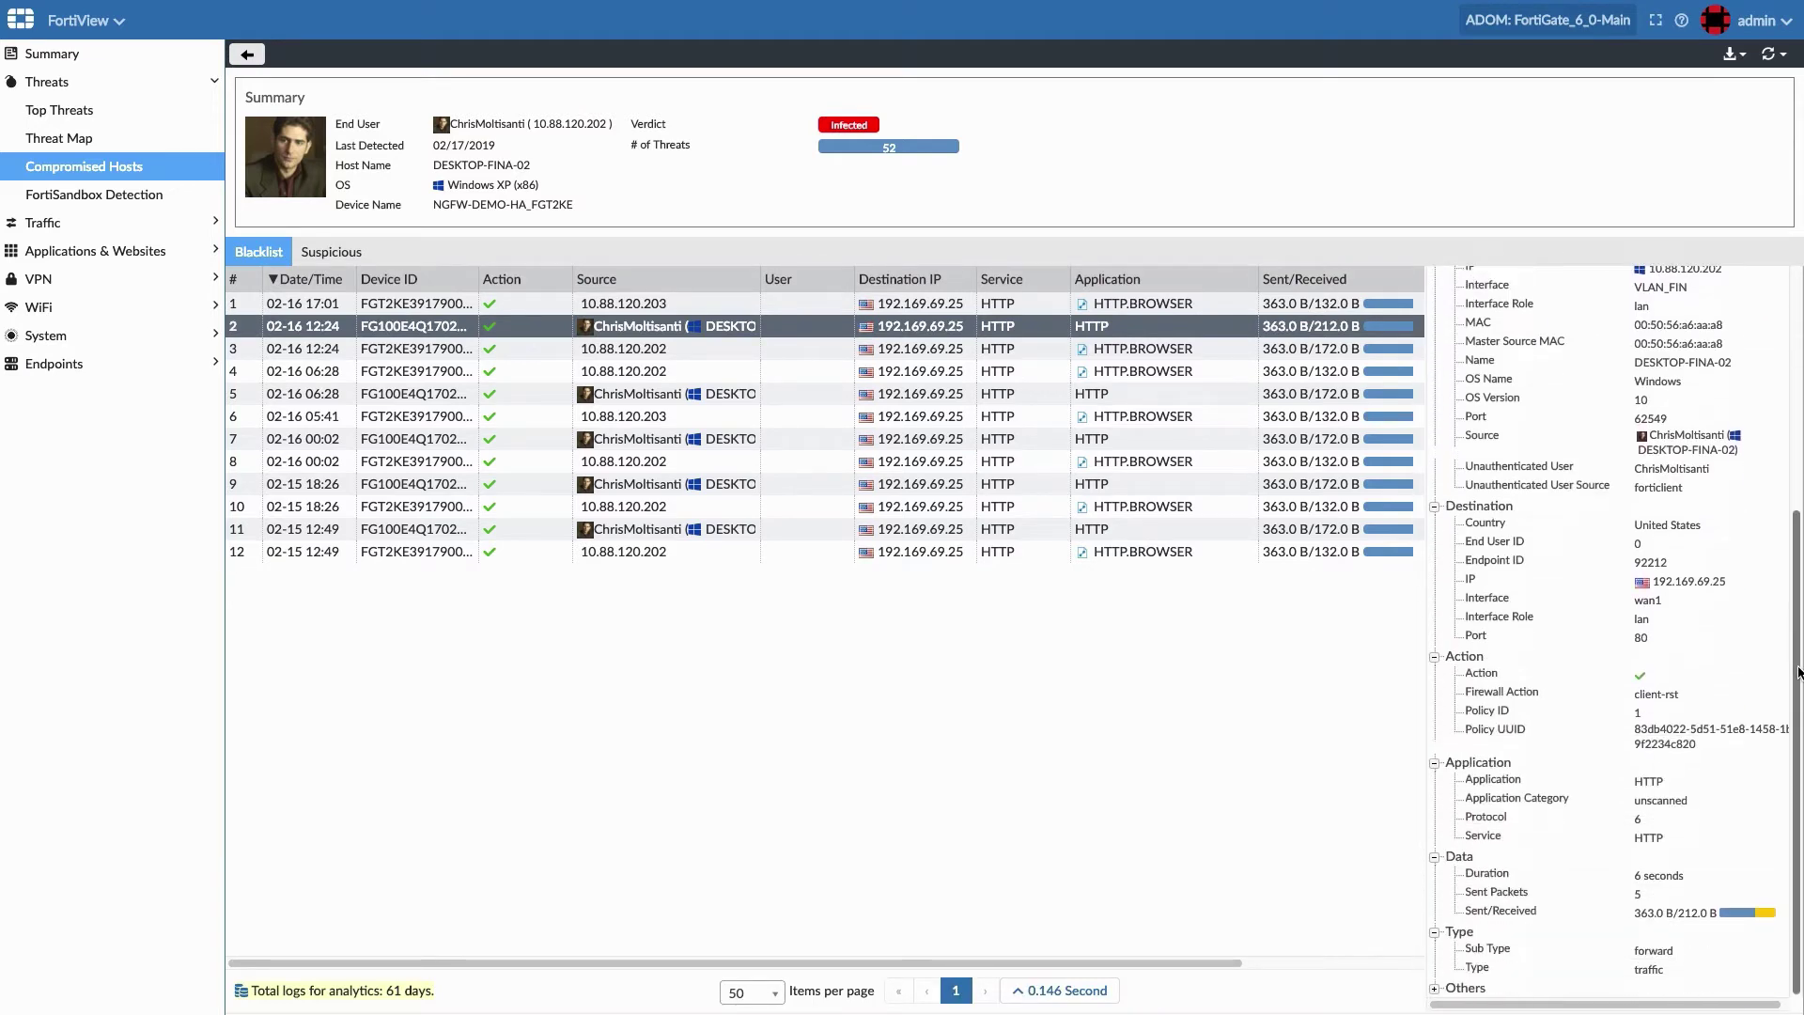
pyautogui.moveTo(1796, 578); pyautogui.dragTo(1782, 322)
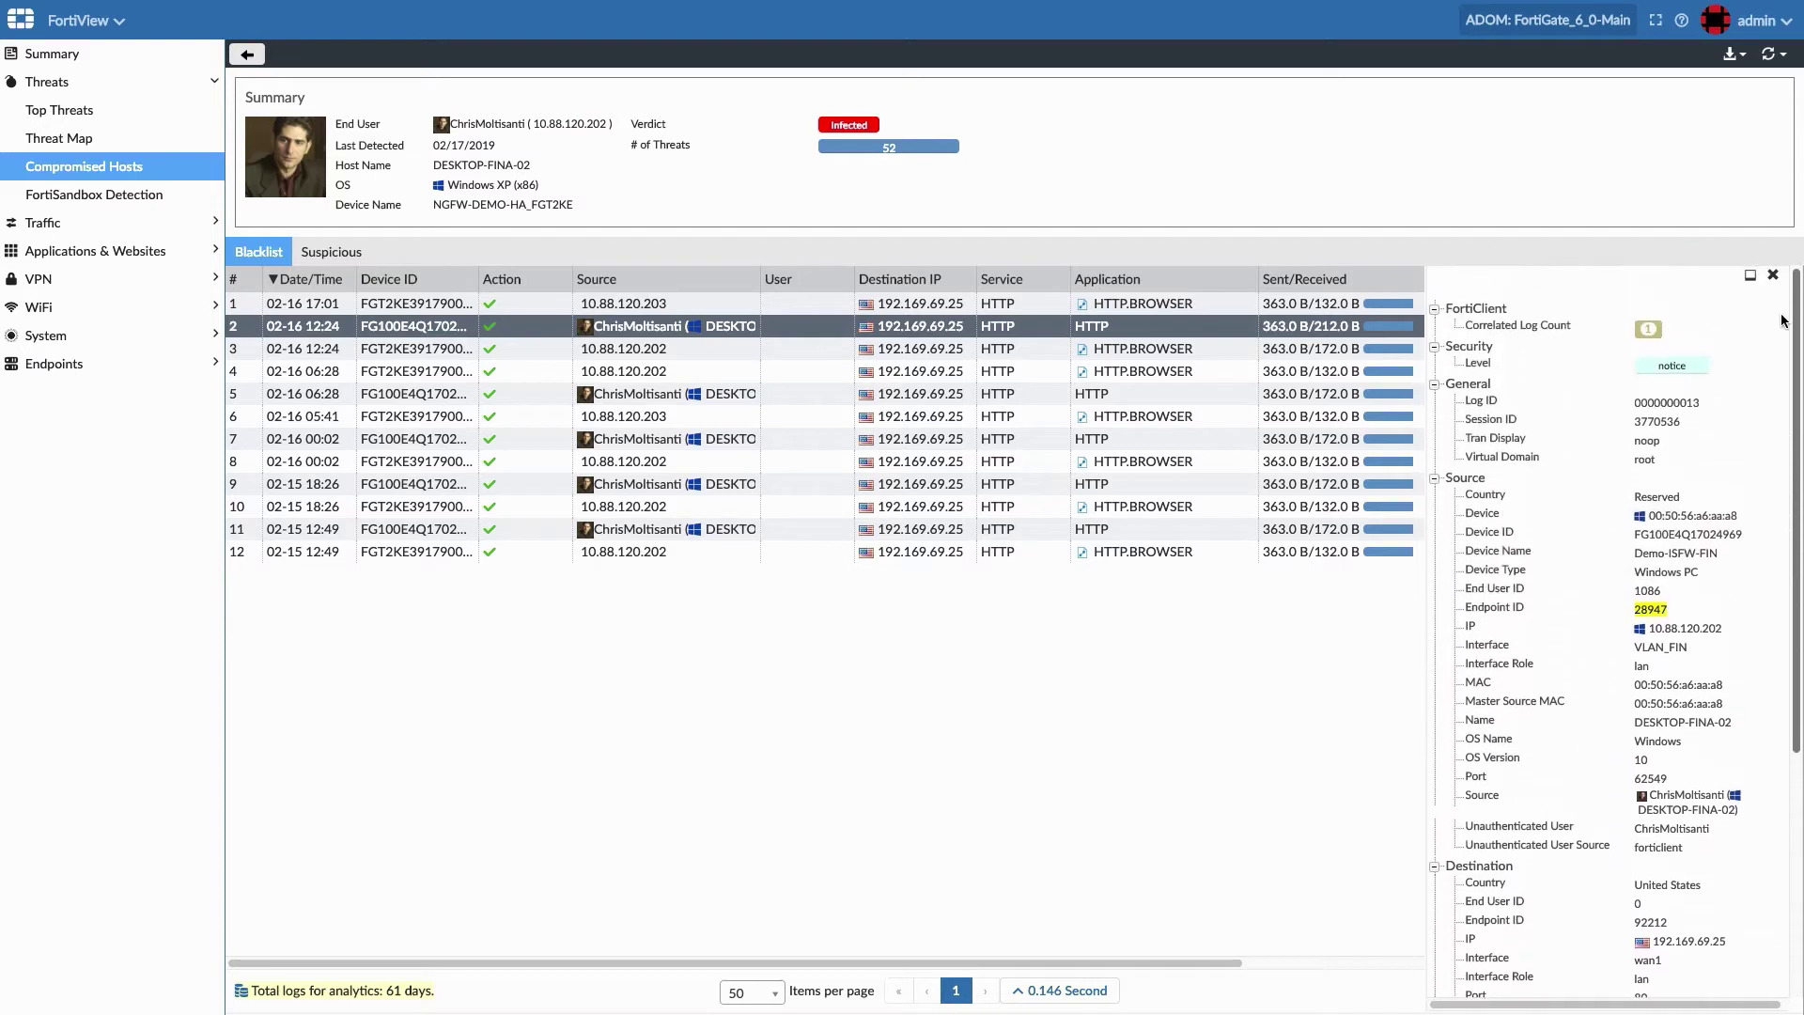
# Review the host's Suspicious detections and the logs for 89.163.247.186.
pyautogui.click(353, 255)
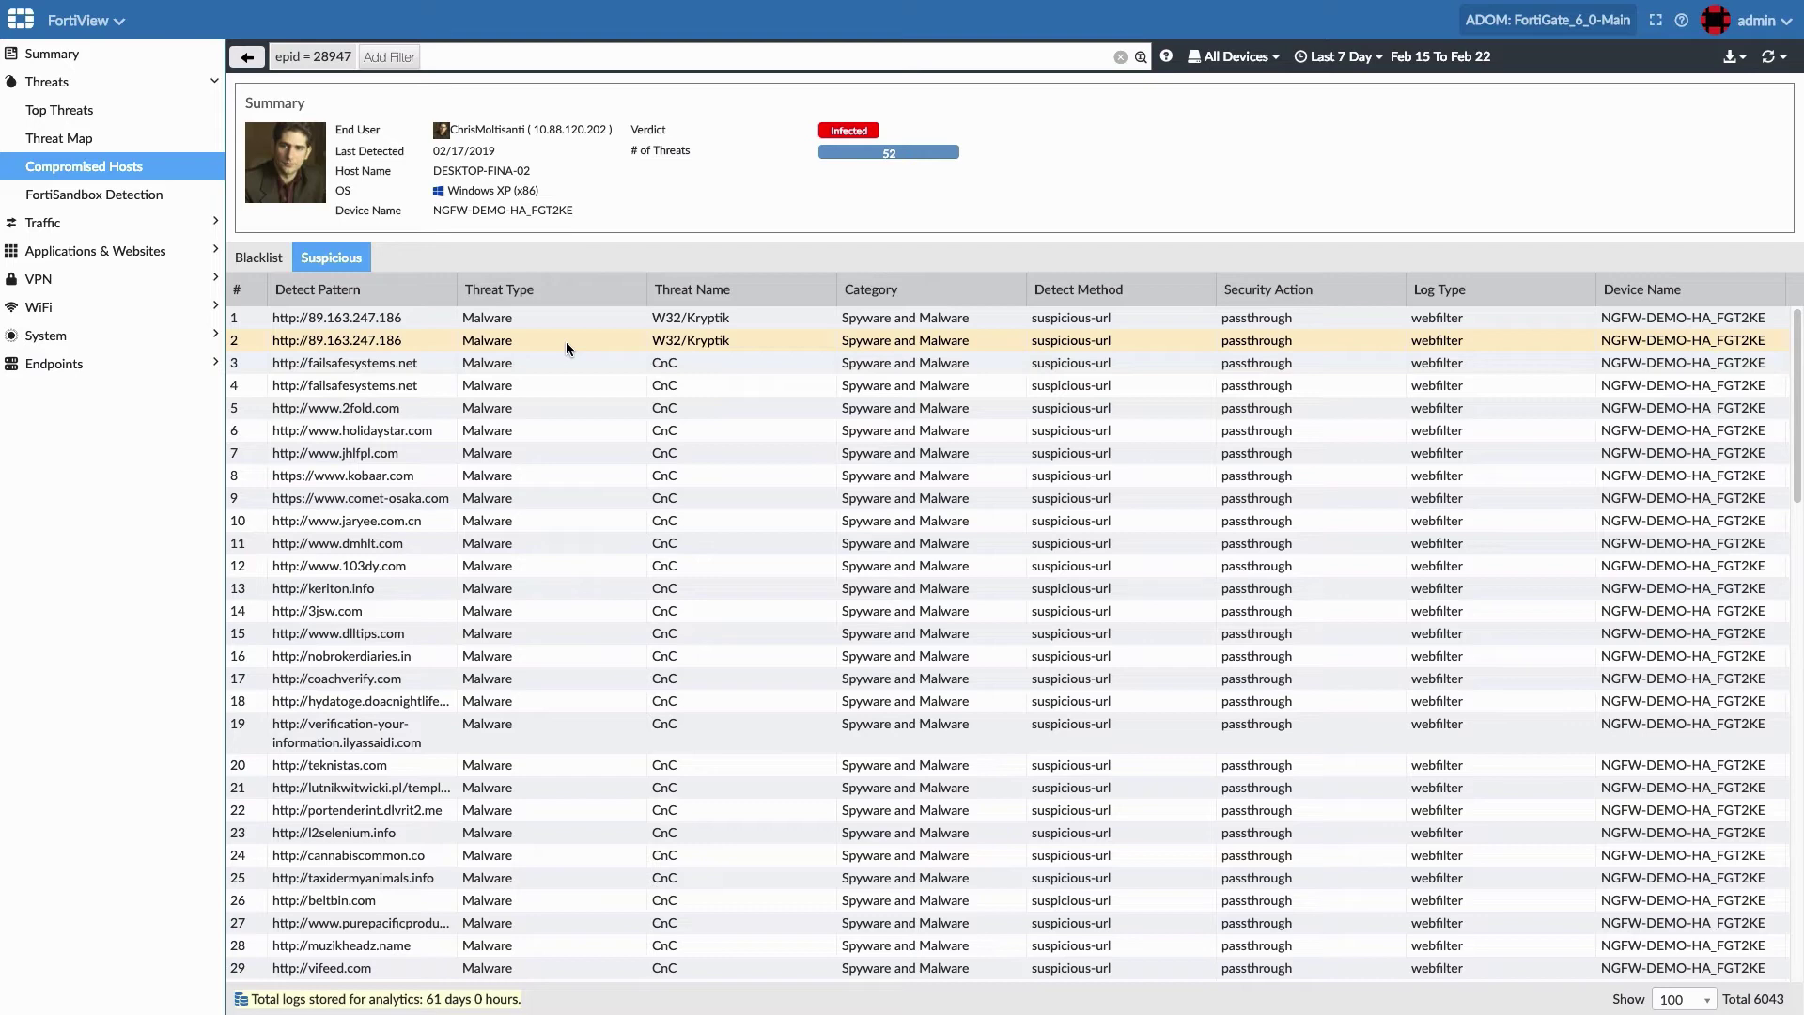
pyautogui.doubleClick(565, 341)
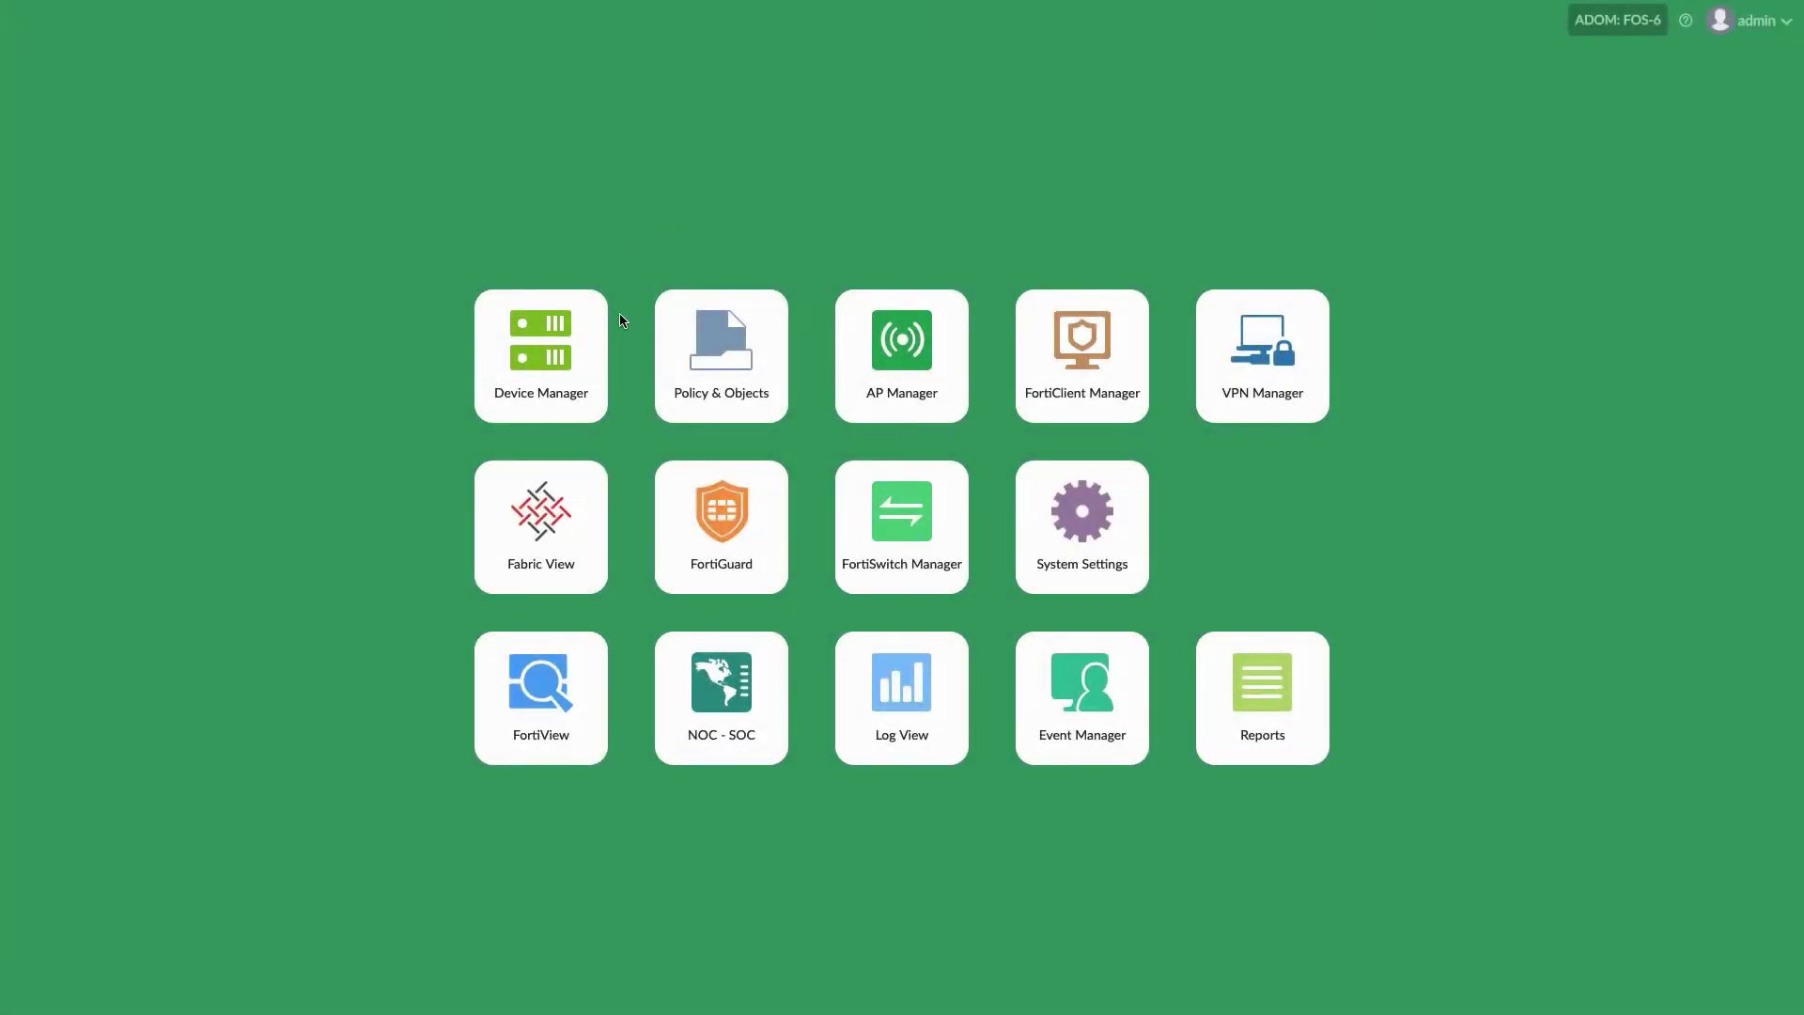
# Enter NOC-SOC, stop the device status carousel, and load the Security Monitor dashboard.
pyautogui.click(694, 691)
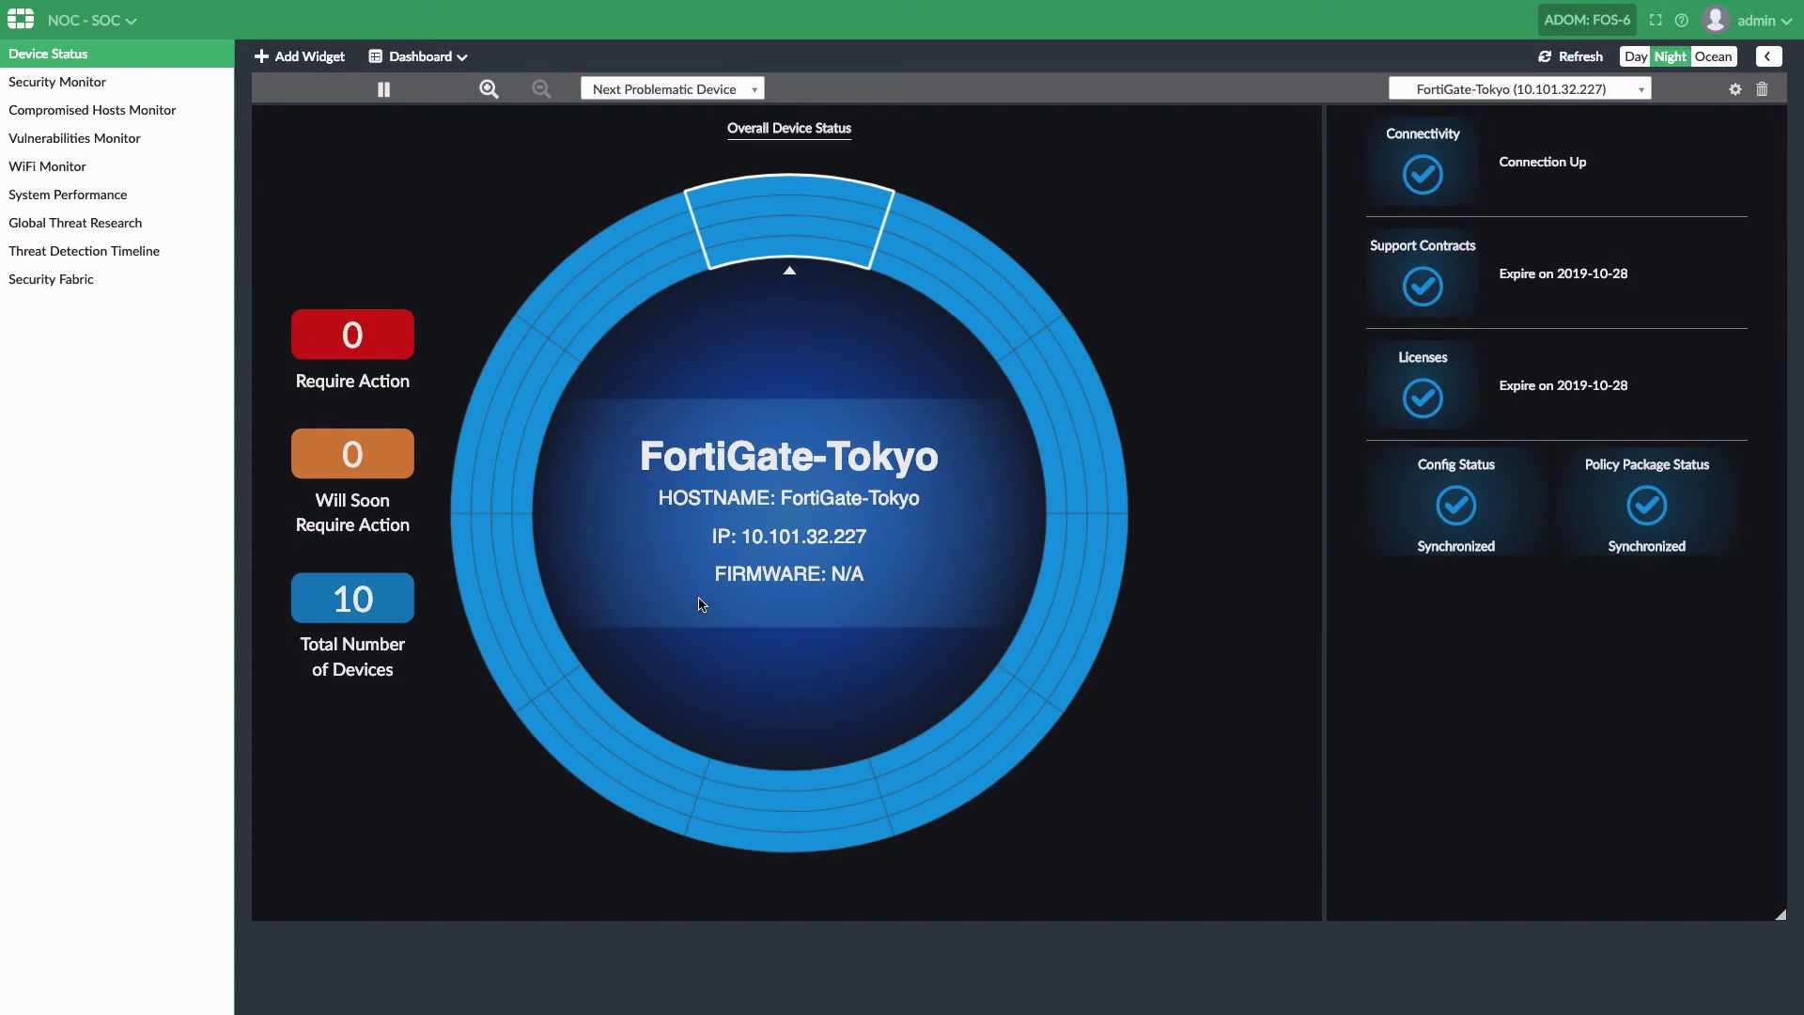
pyautogui.click(930, 234)
pyautogui.click(931, 233)
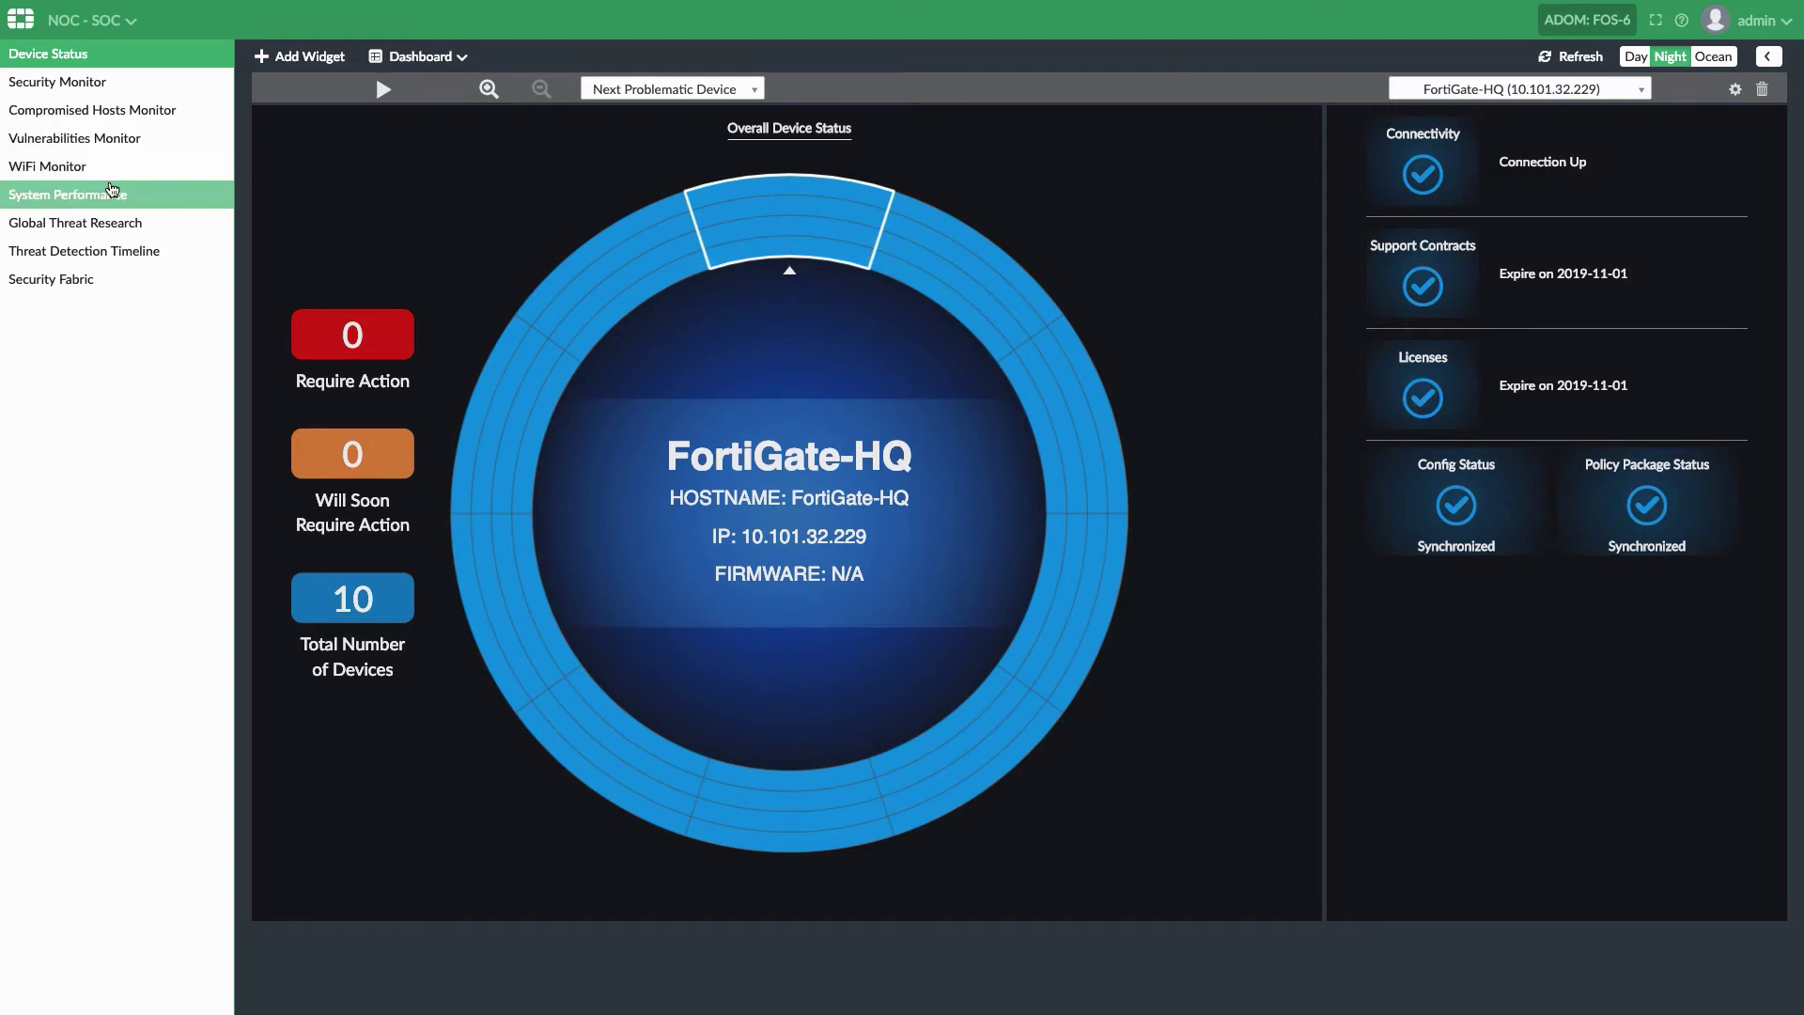
pyautogui.click(106, 84)
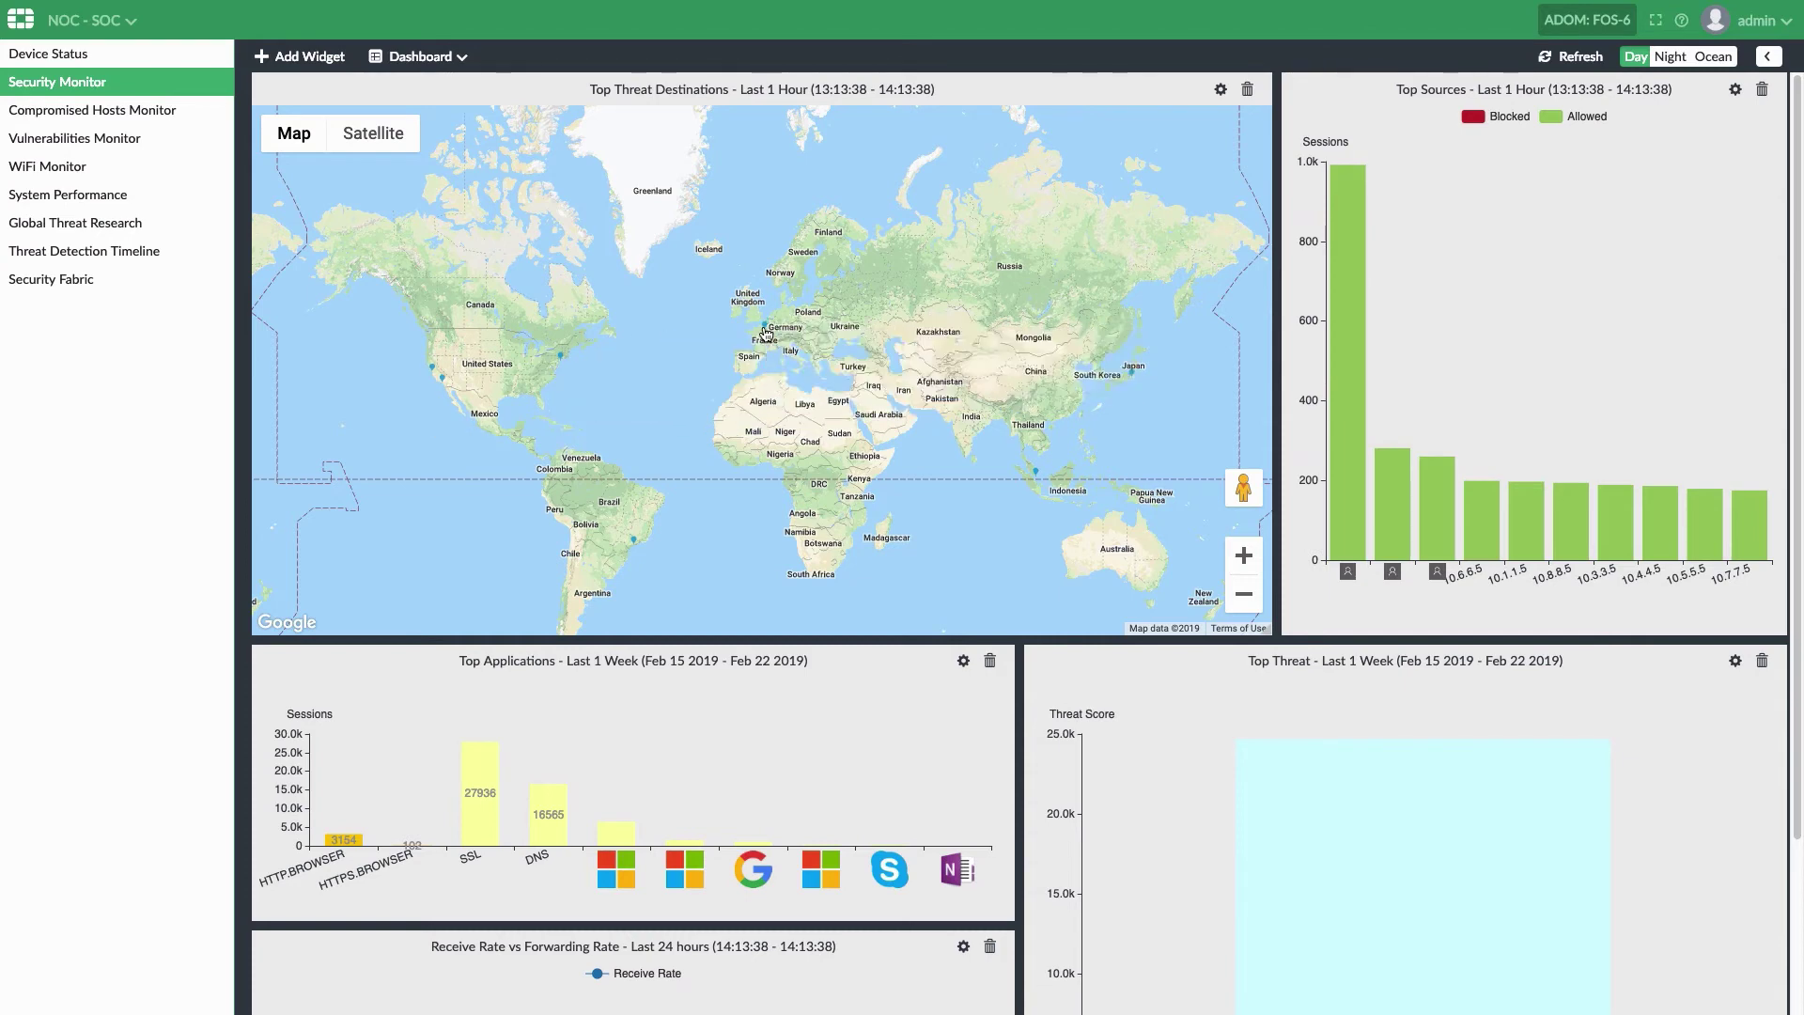
# Review the System Performance dashboard, then load Global Threat Research.
pyautogui.click(156, 204)
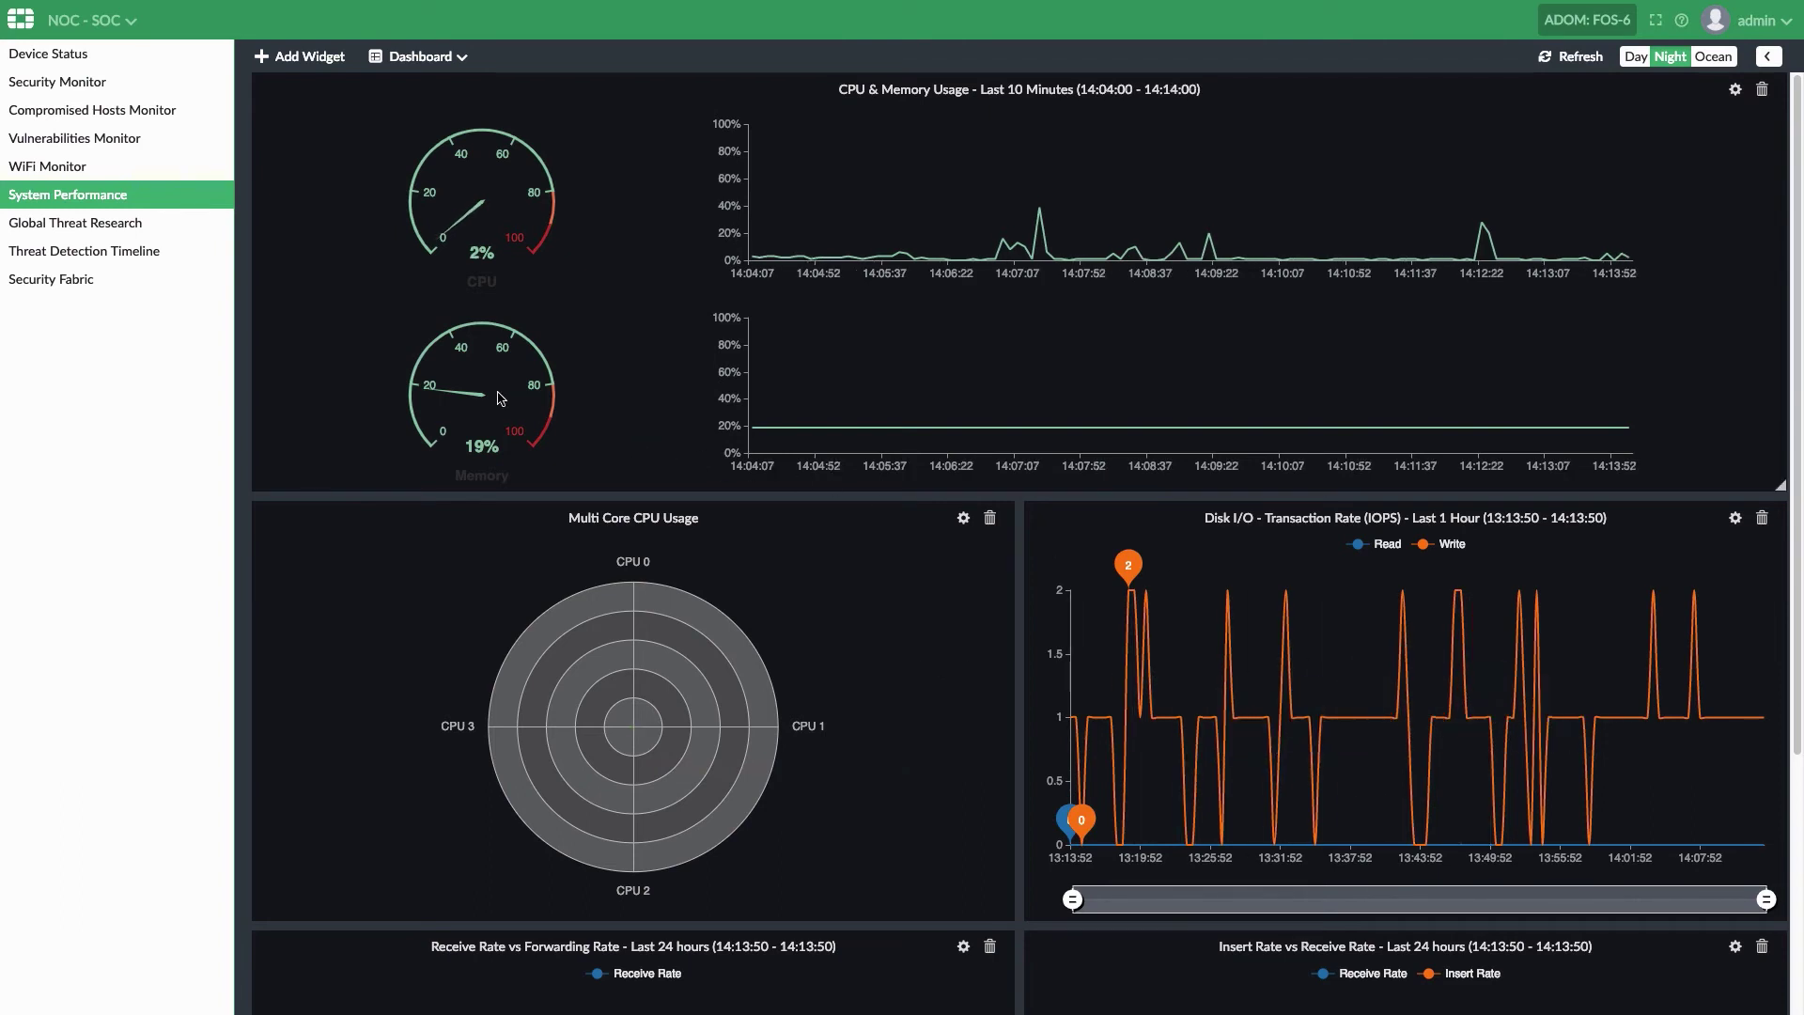
pyautogui.click(165, 233)
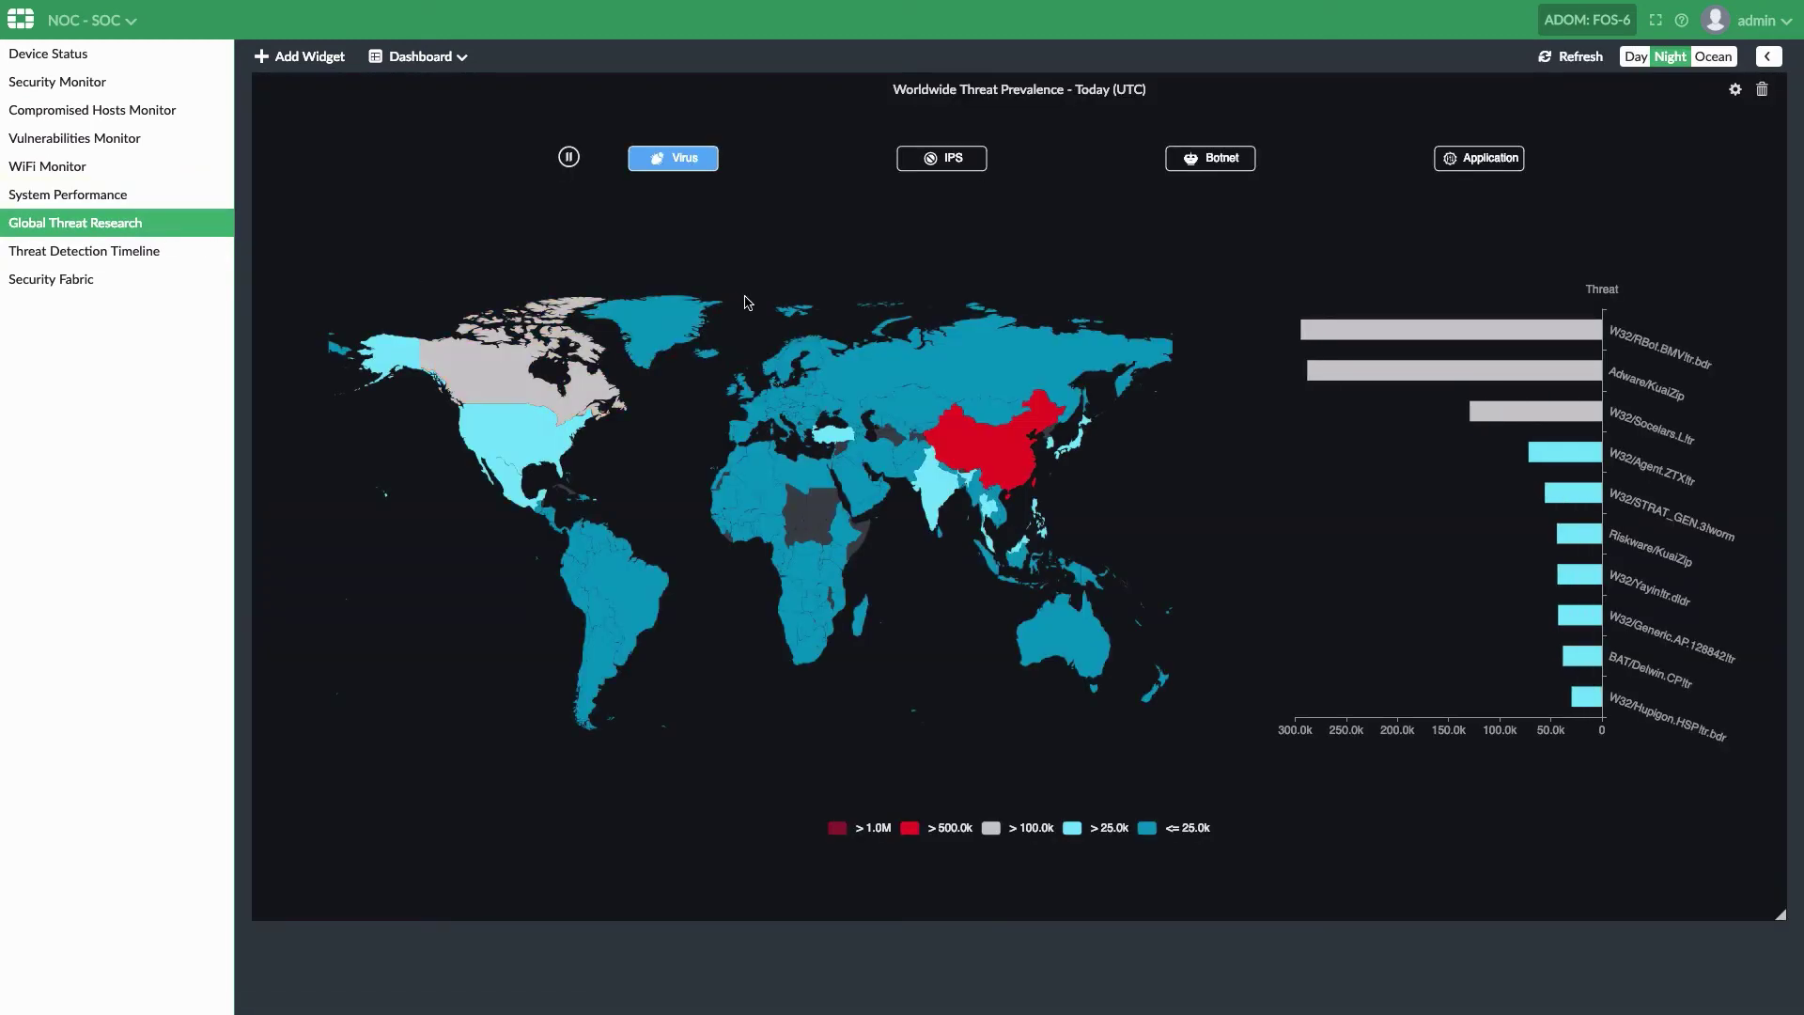
# Show IPS, botnet and application prevalence on the worldwide threat map.
pyautogui.click(928, 160)
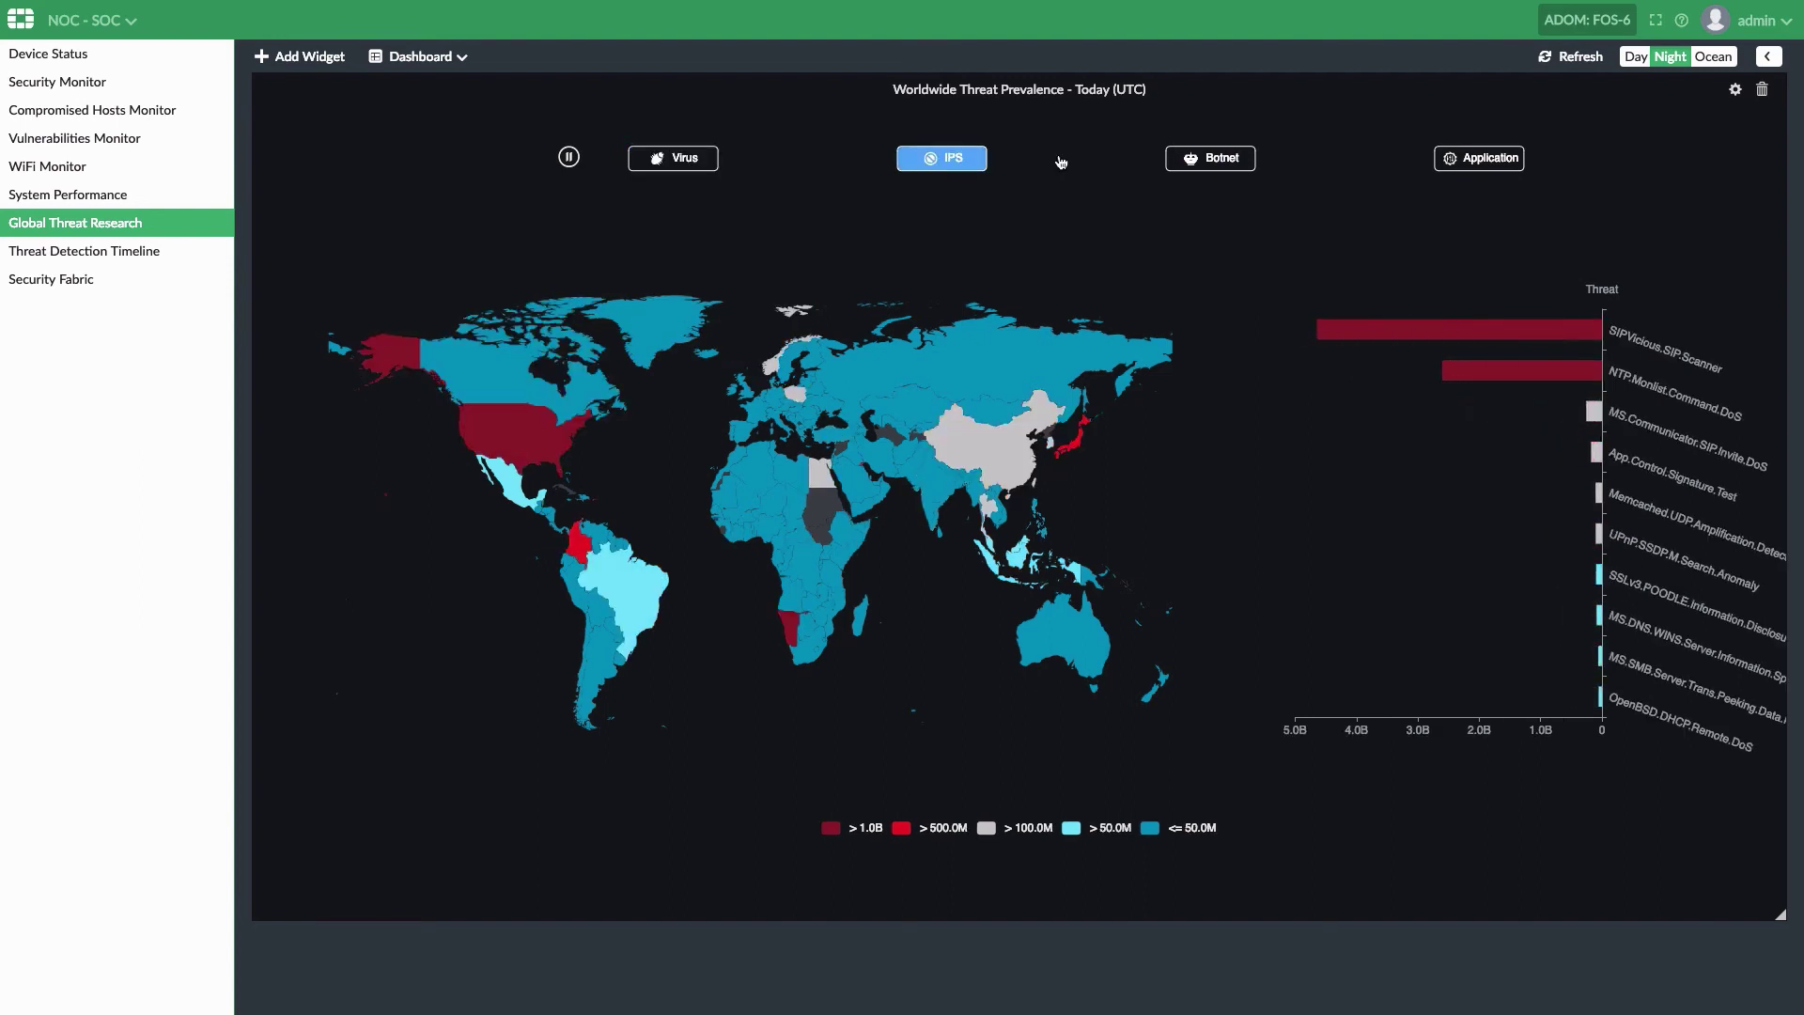
pyautogui.click(1249, 163)
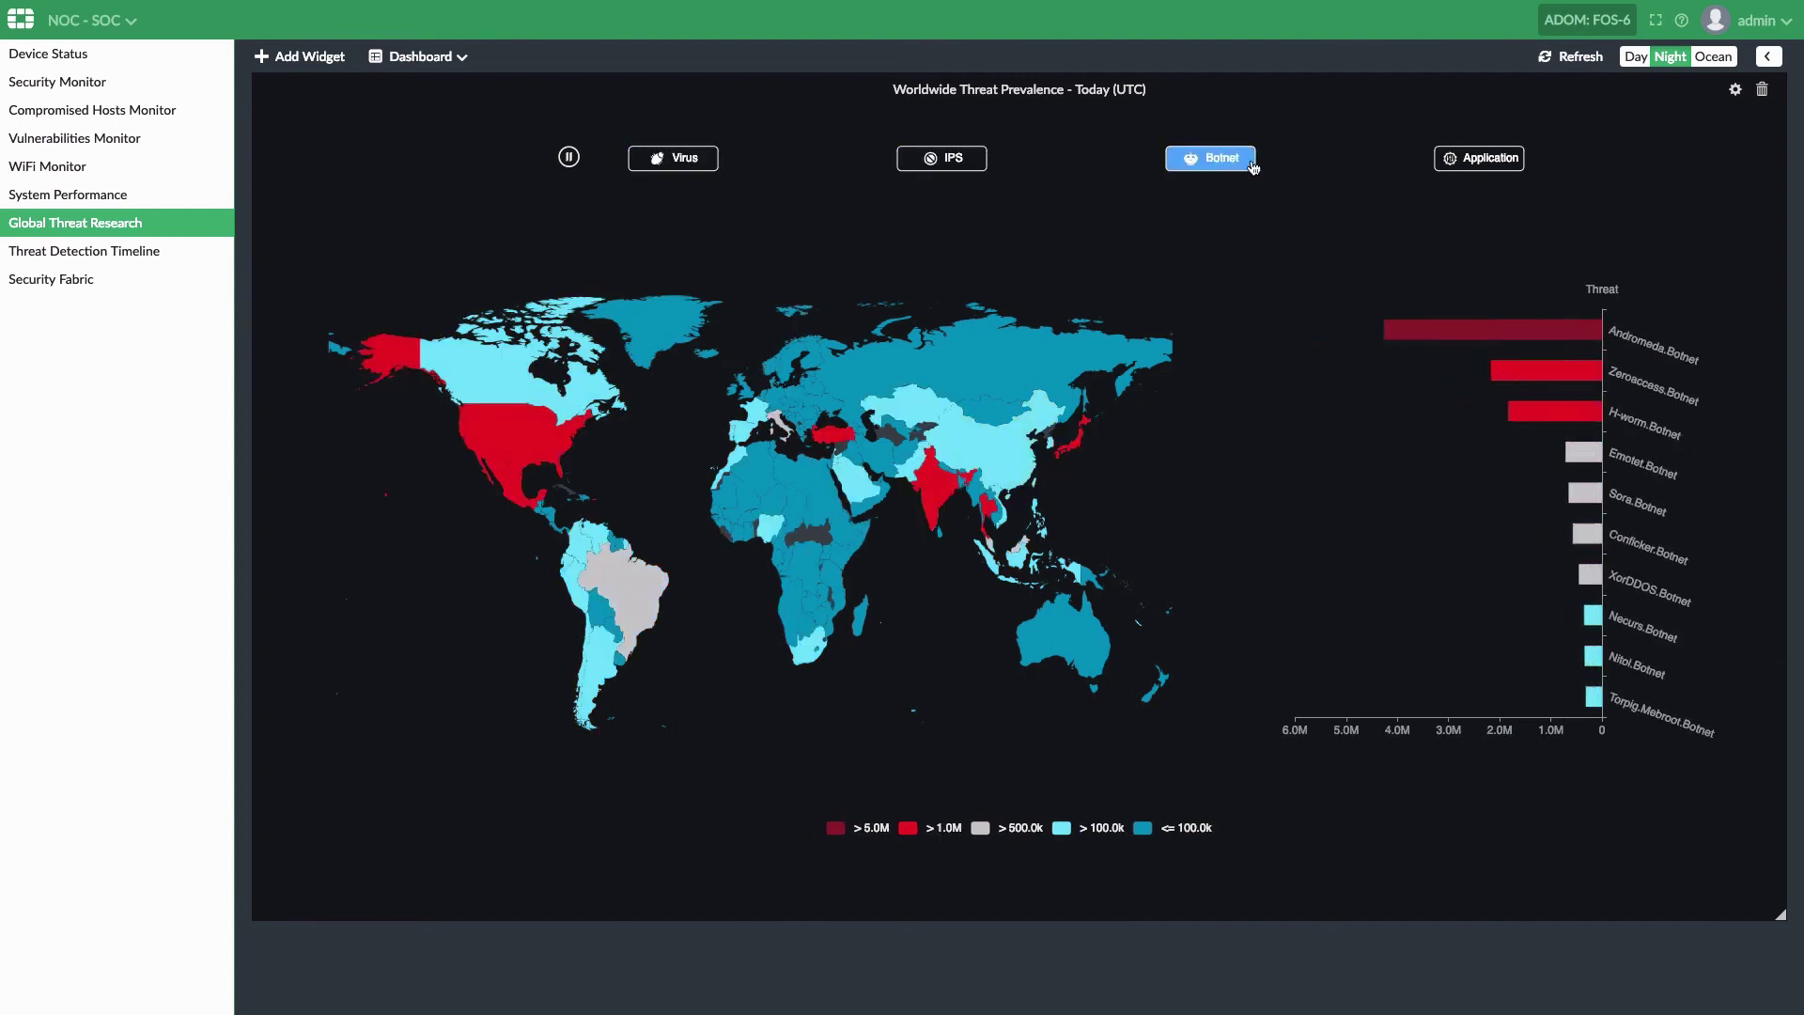
pyautogui.click(1460, 161)
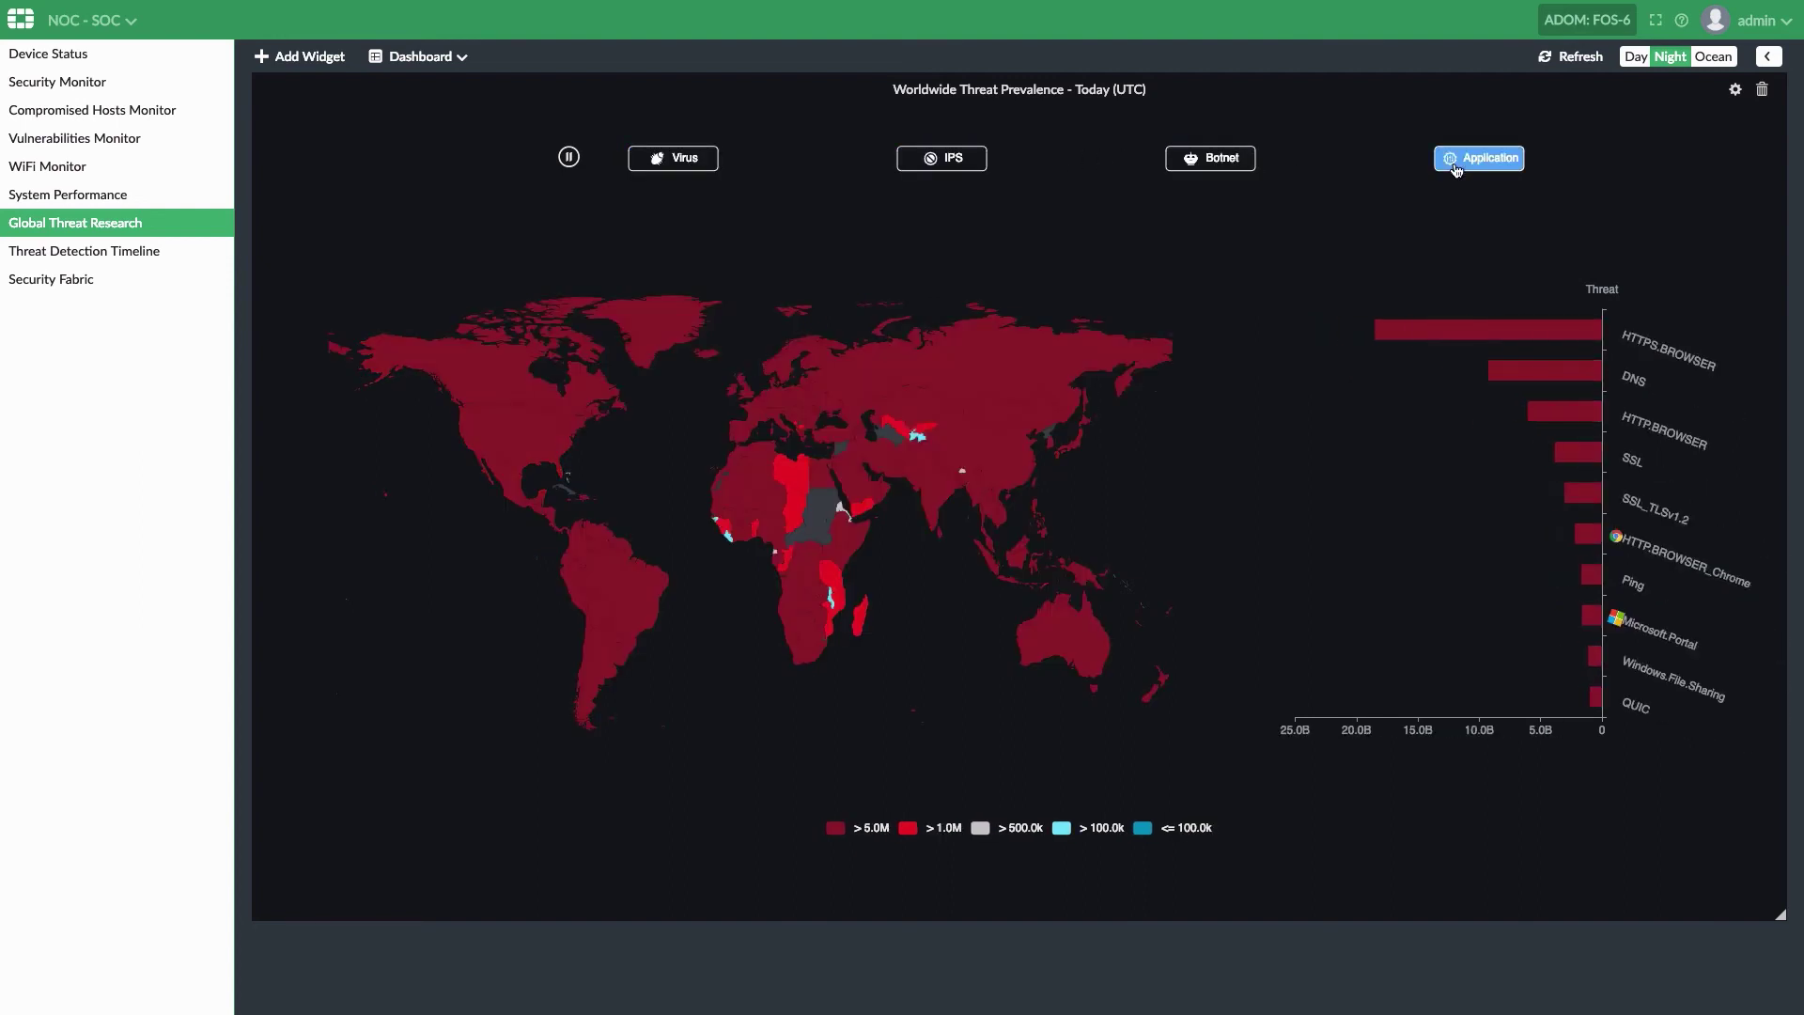
# Set the widget to table view, 30-second autoplay and top 15 threats, and save.
pyautogui.click(1737, 93)
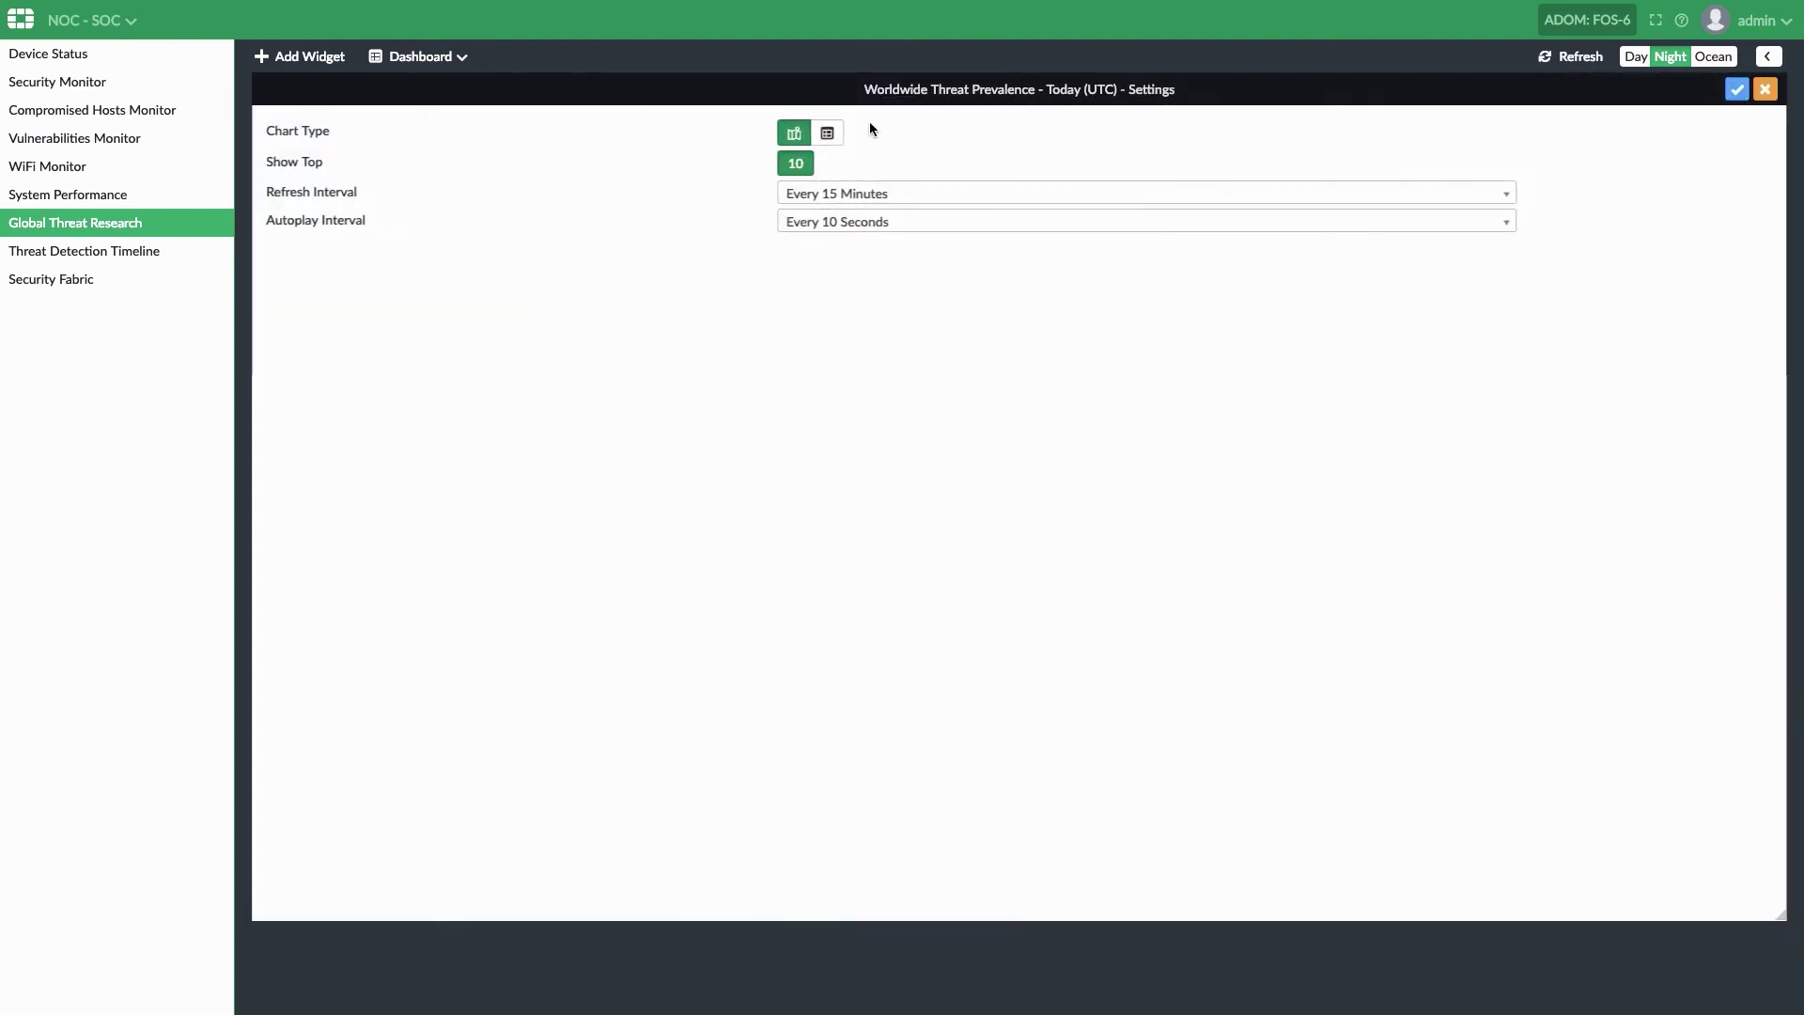
pyautogui.click(828, 134)
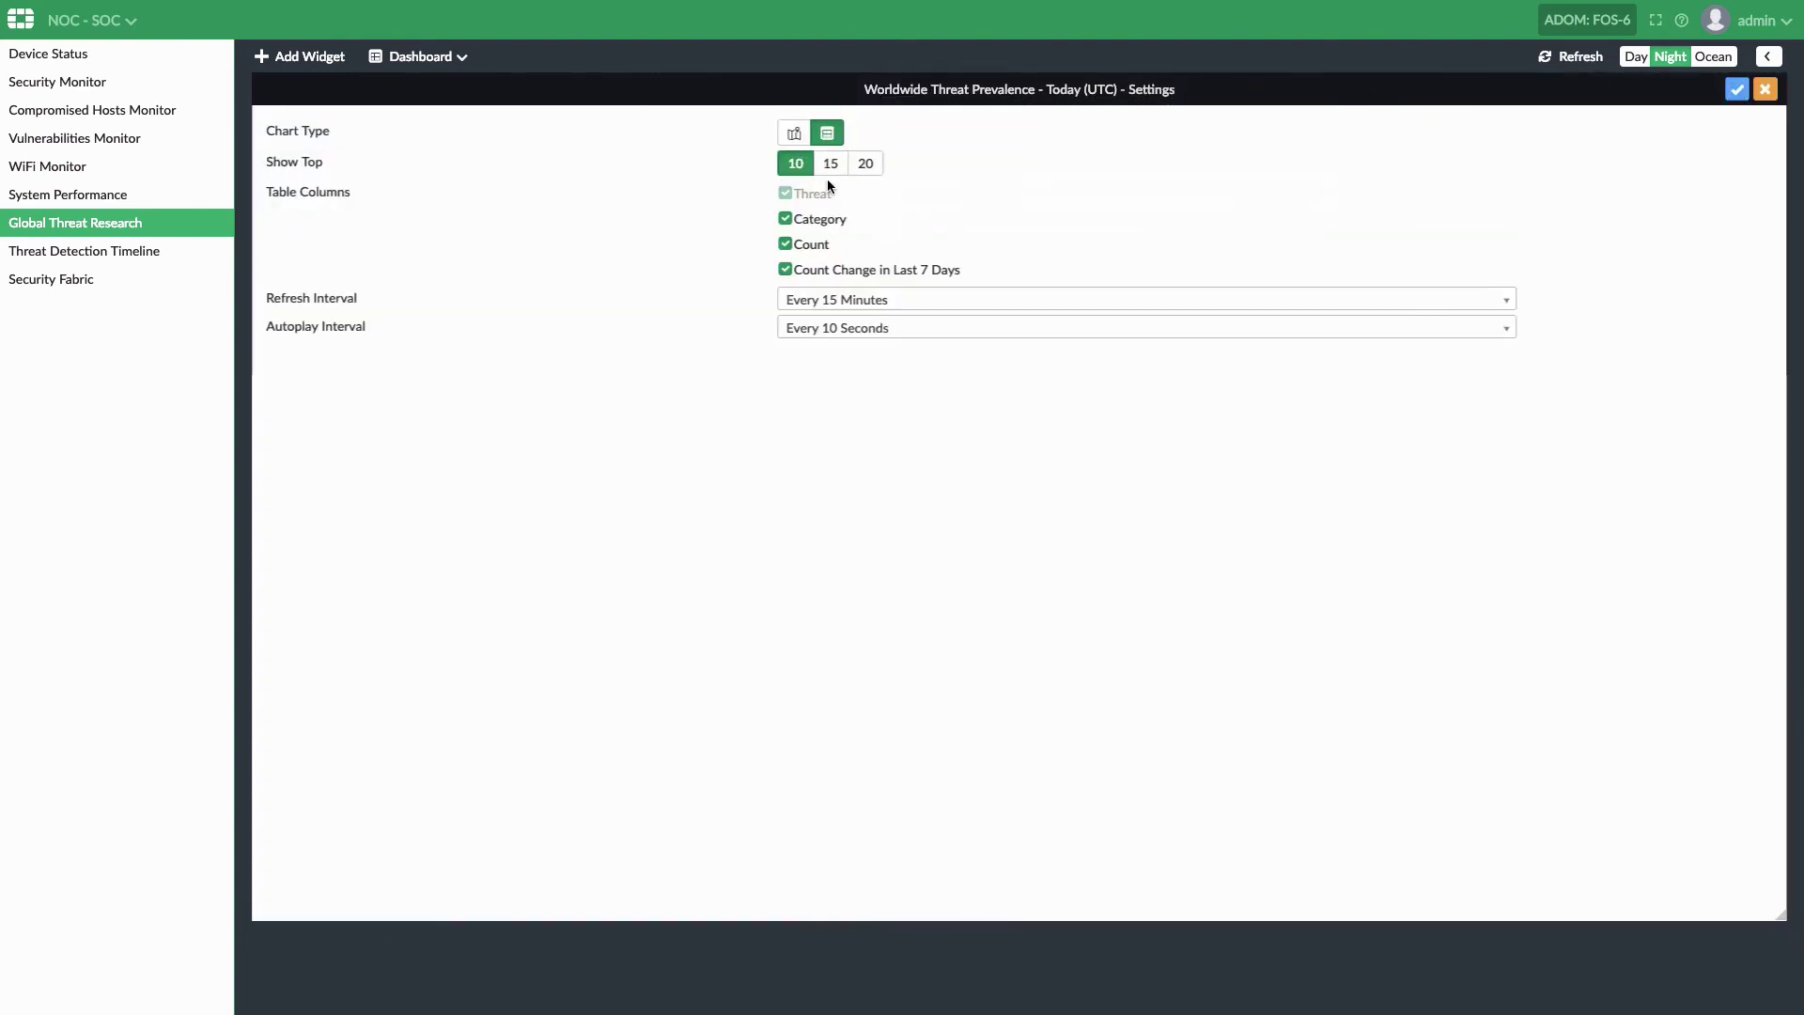
pyautogui.click(838, 325)
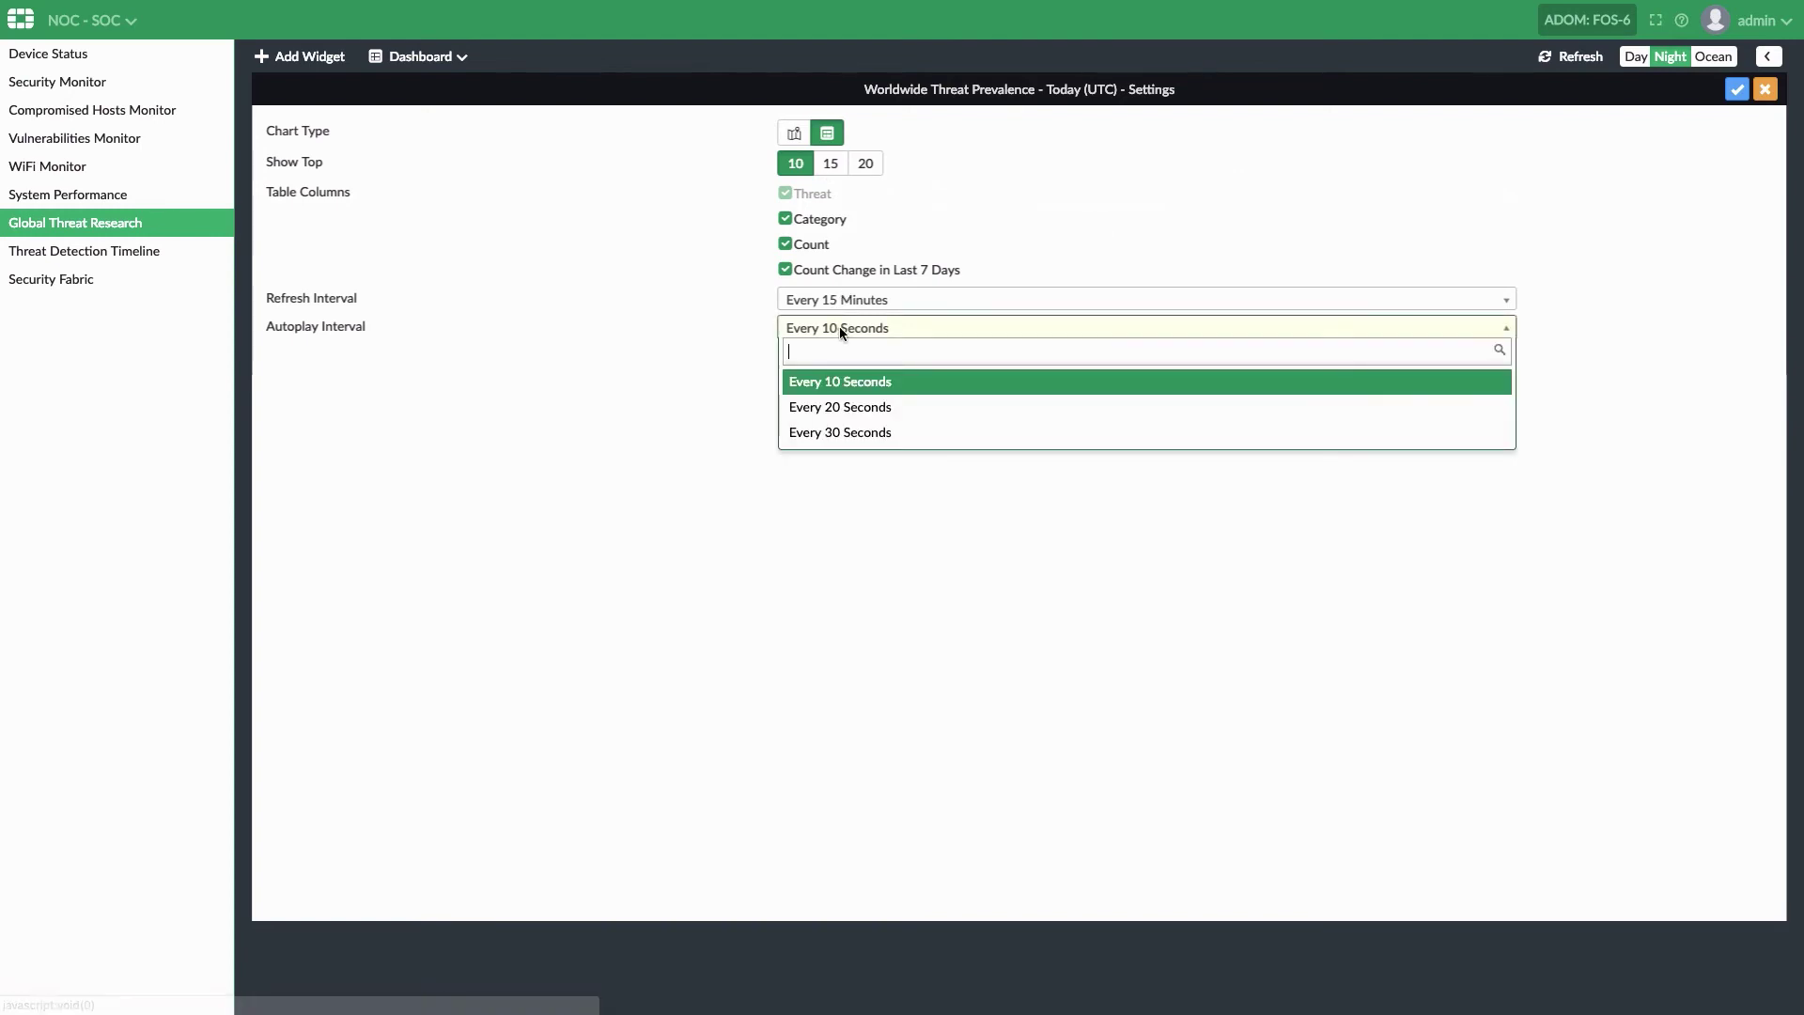
pyautogui.click(851, 434)
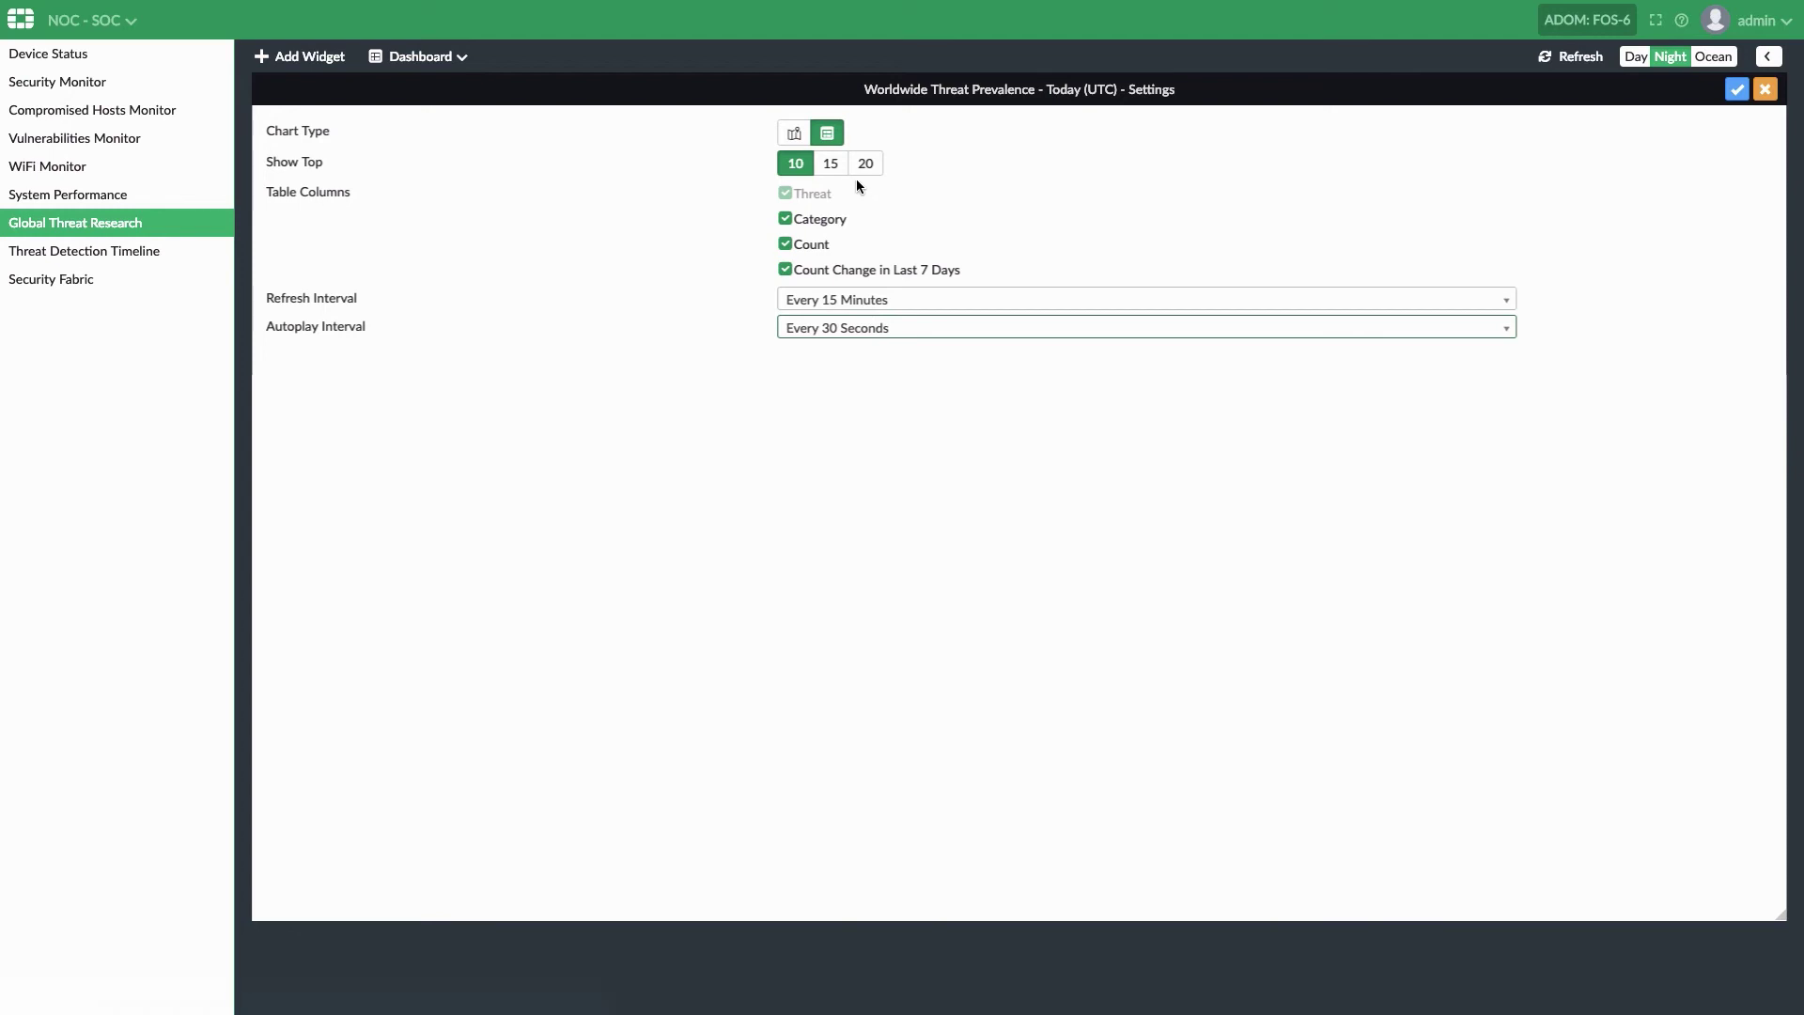
pyautogui.click(830, 164)
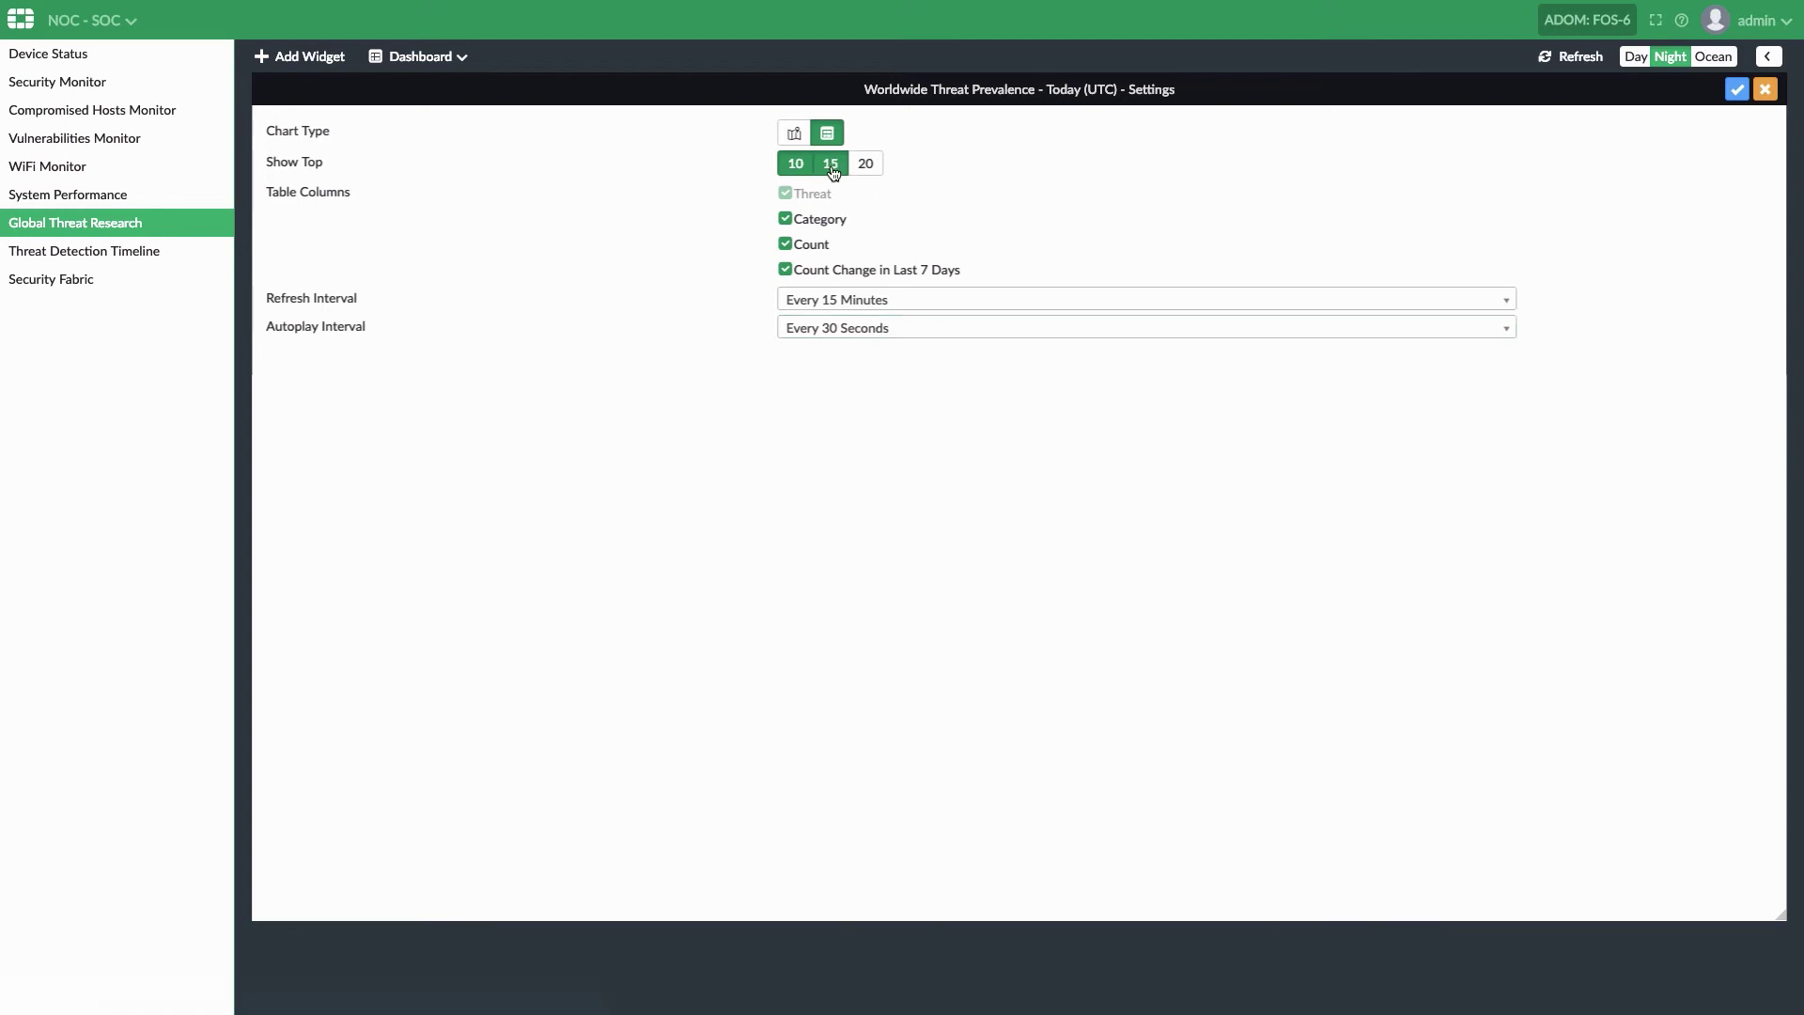
pyautogui.click(1734, 90)
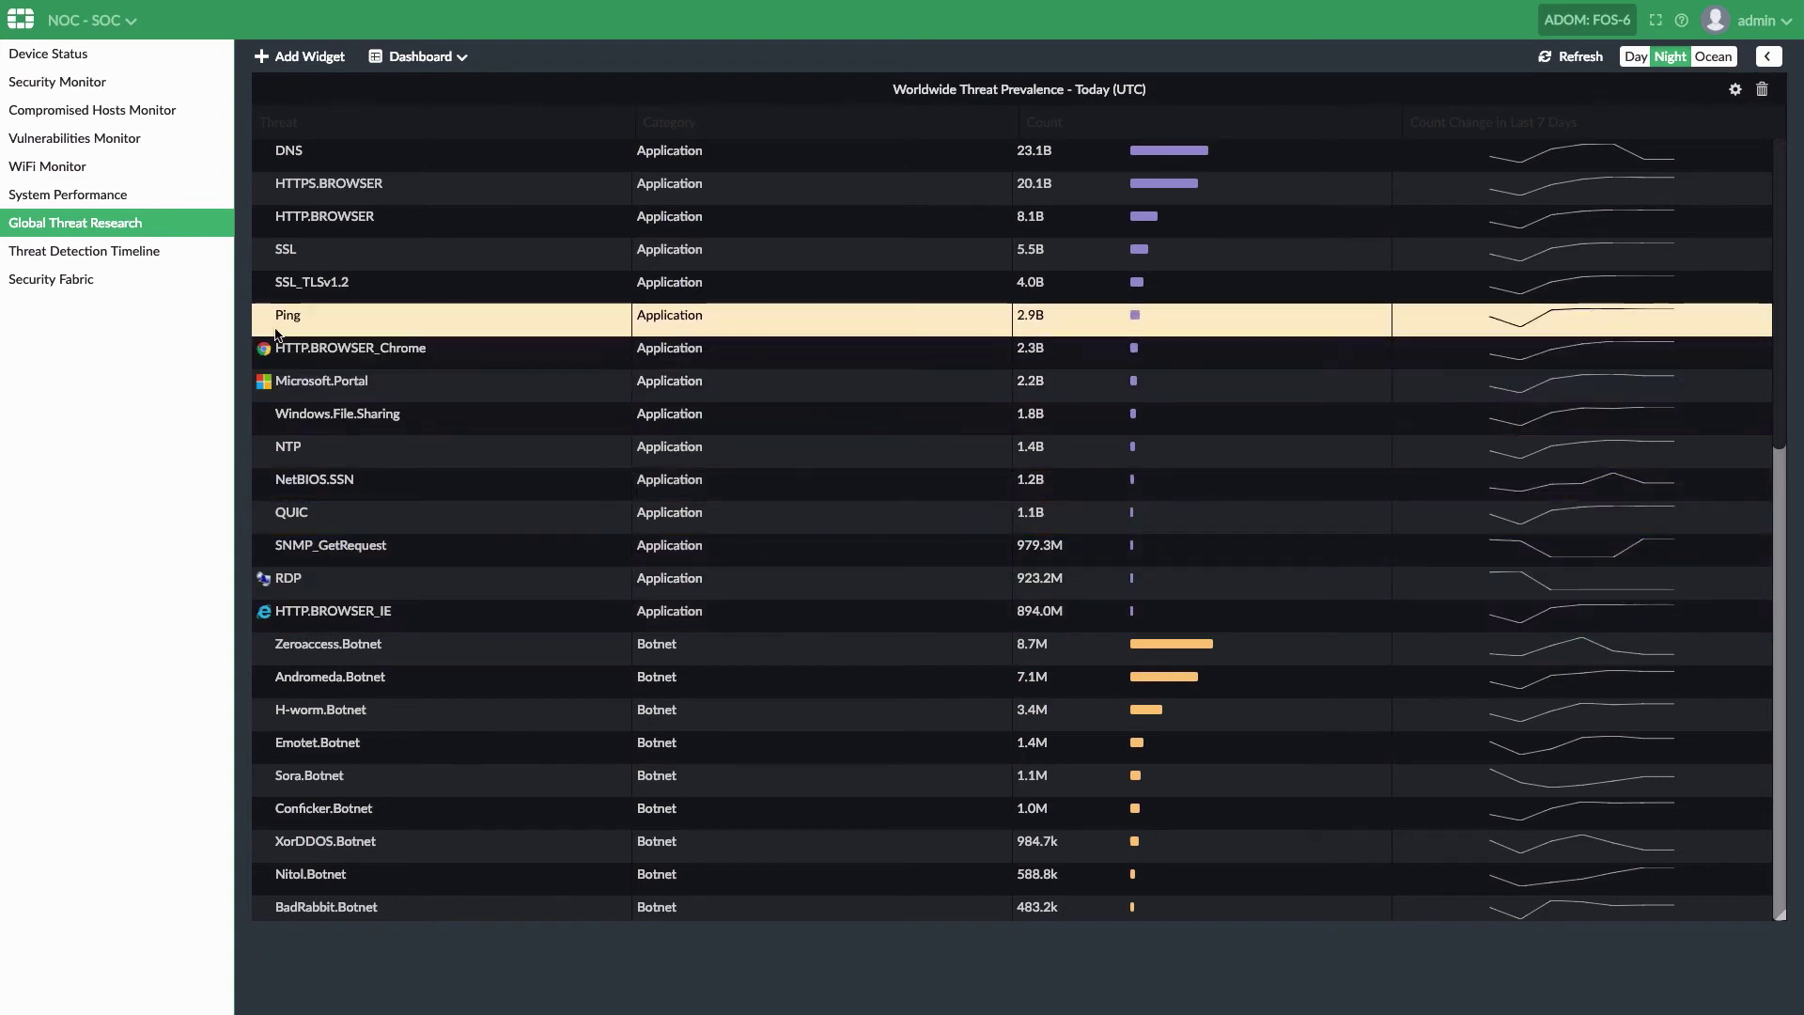
# Switch to the Security Fabric dashboard showing the -5780 score and its history chart.
pyautogui.click(149, 291)
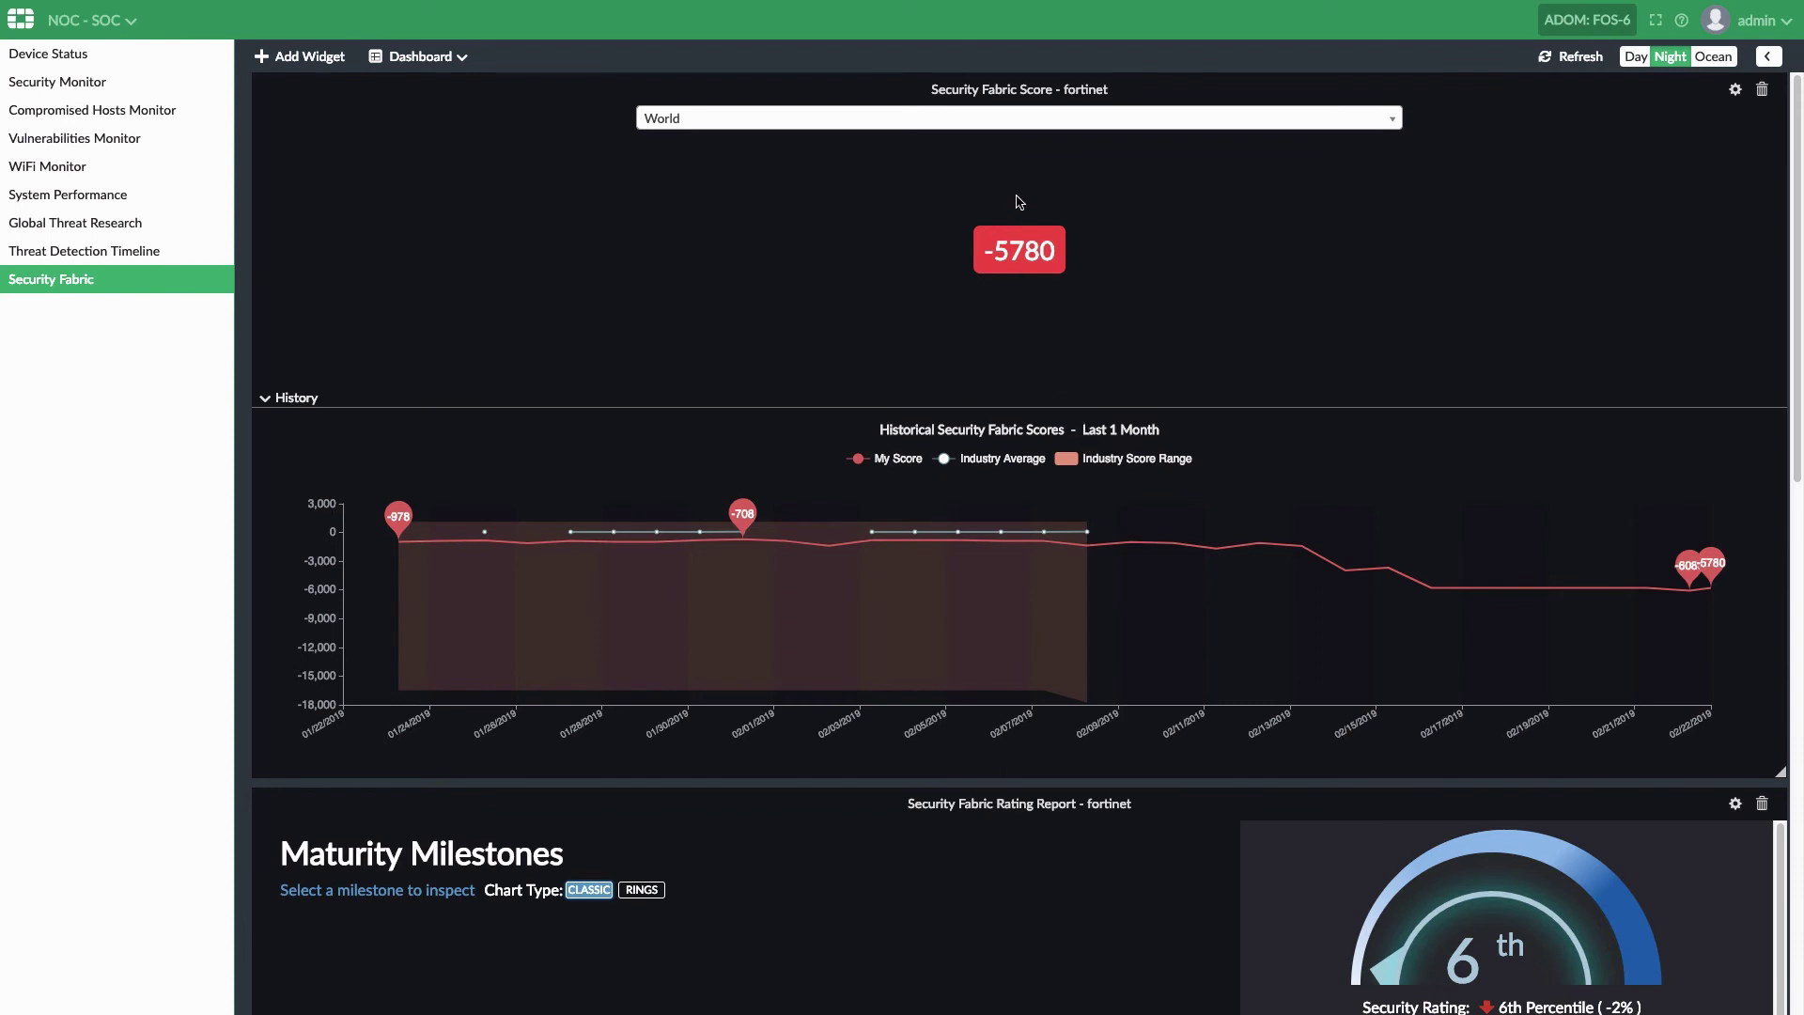
# Create a dashboard named Visibility from blank instead of from a template.
pyautogui.click(421, 57)
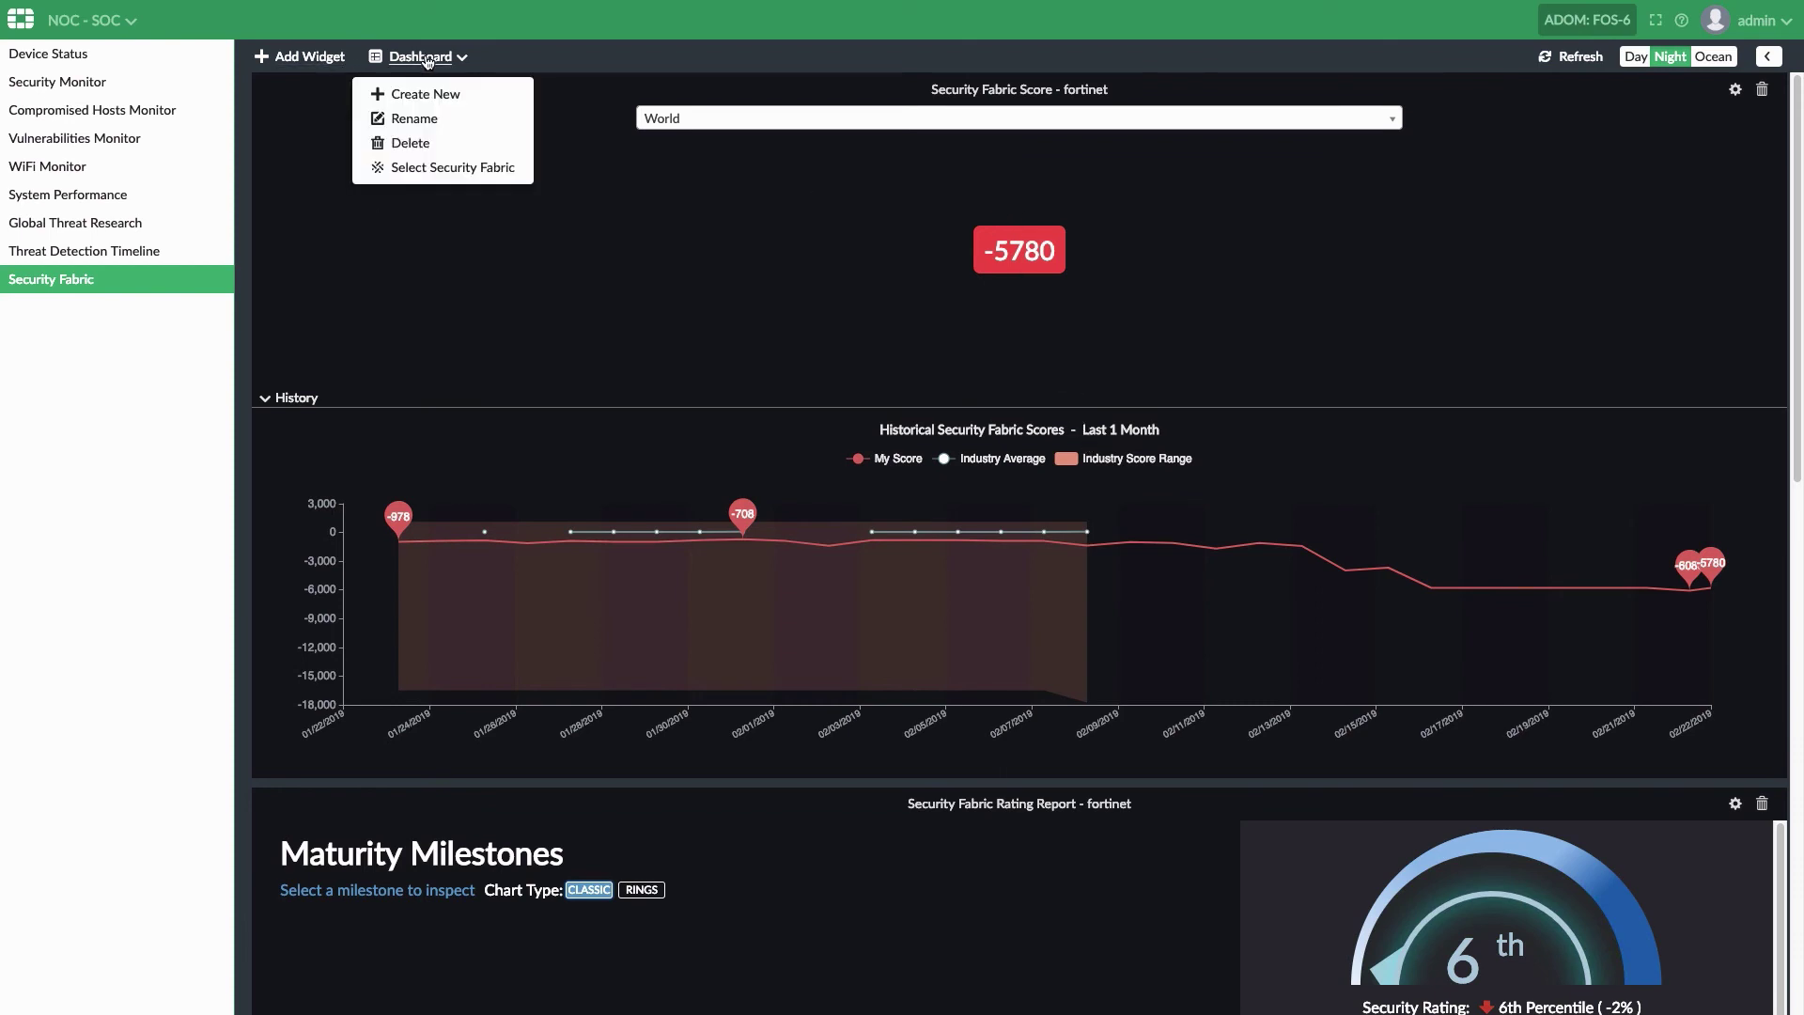
pyautogui.click(421, 91)
pyautogui.write('Visibility')
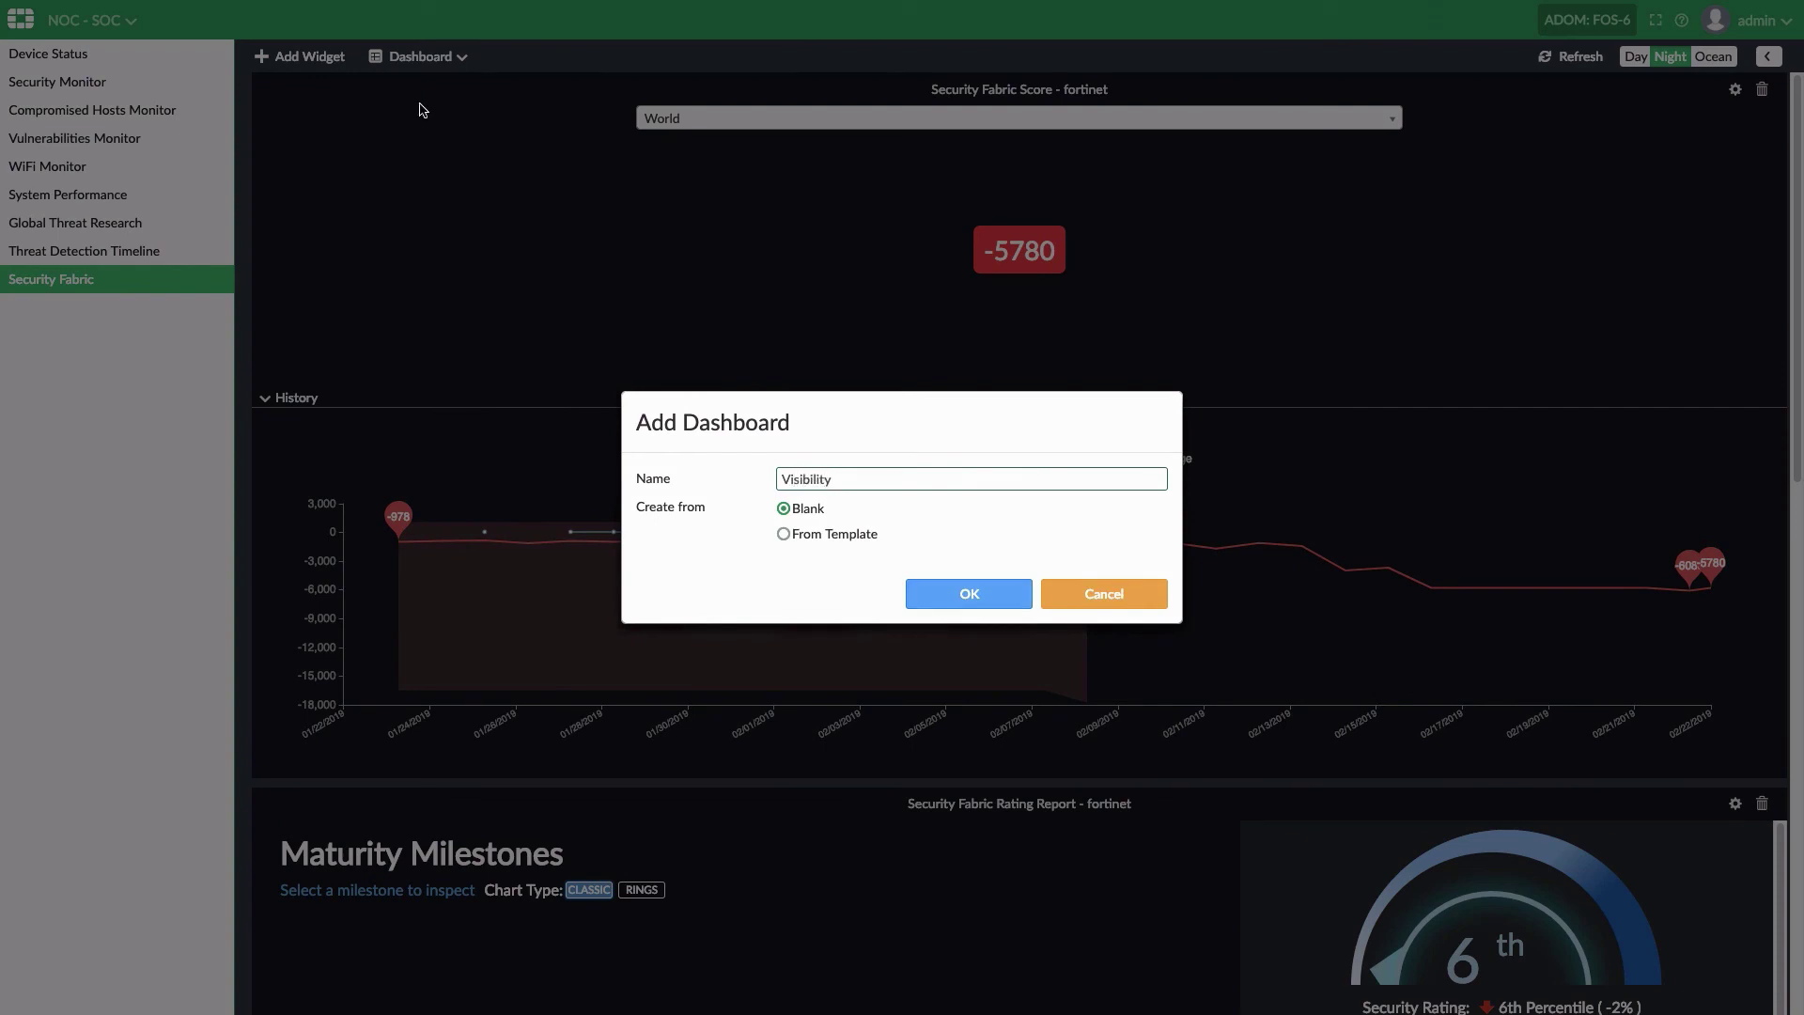
pyautogui.click(783, 533)
pyautogui.click(817, 551)
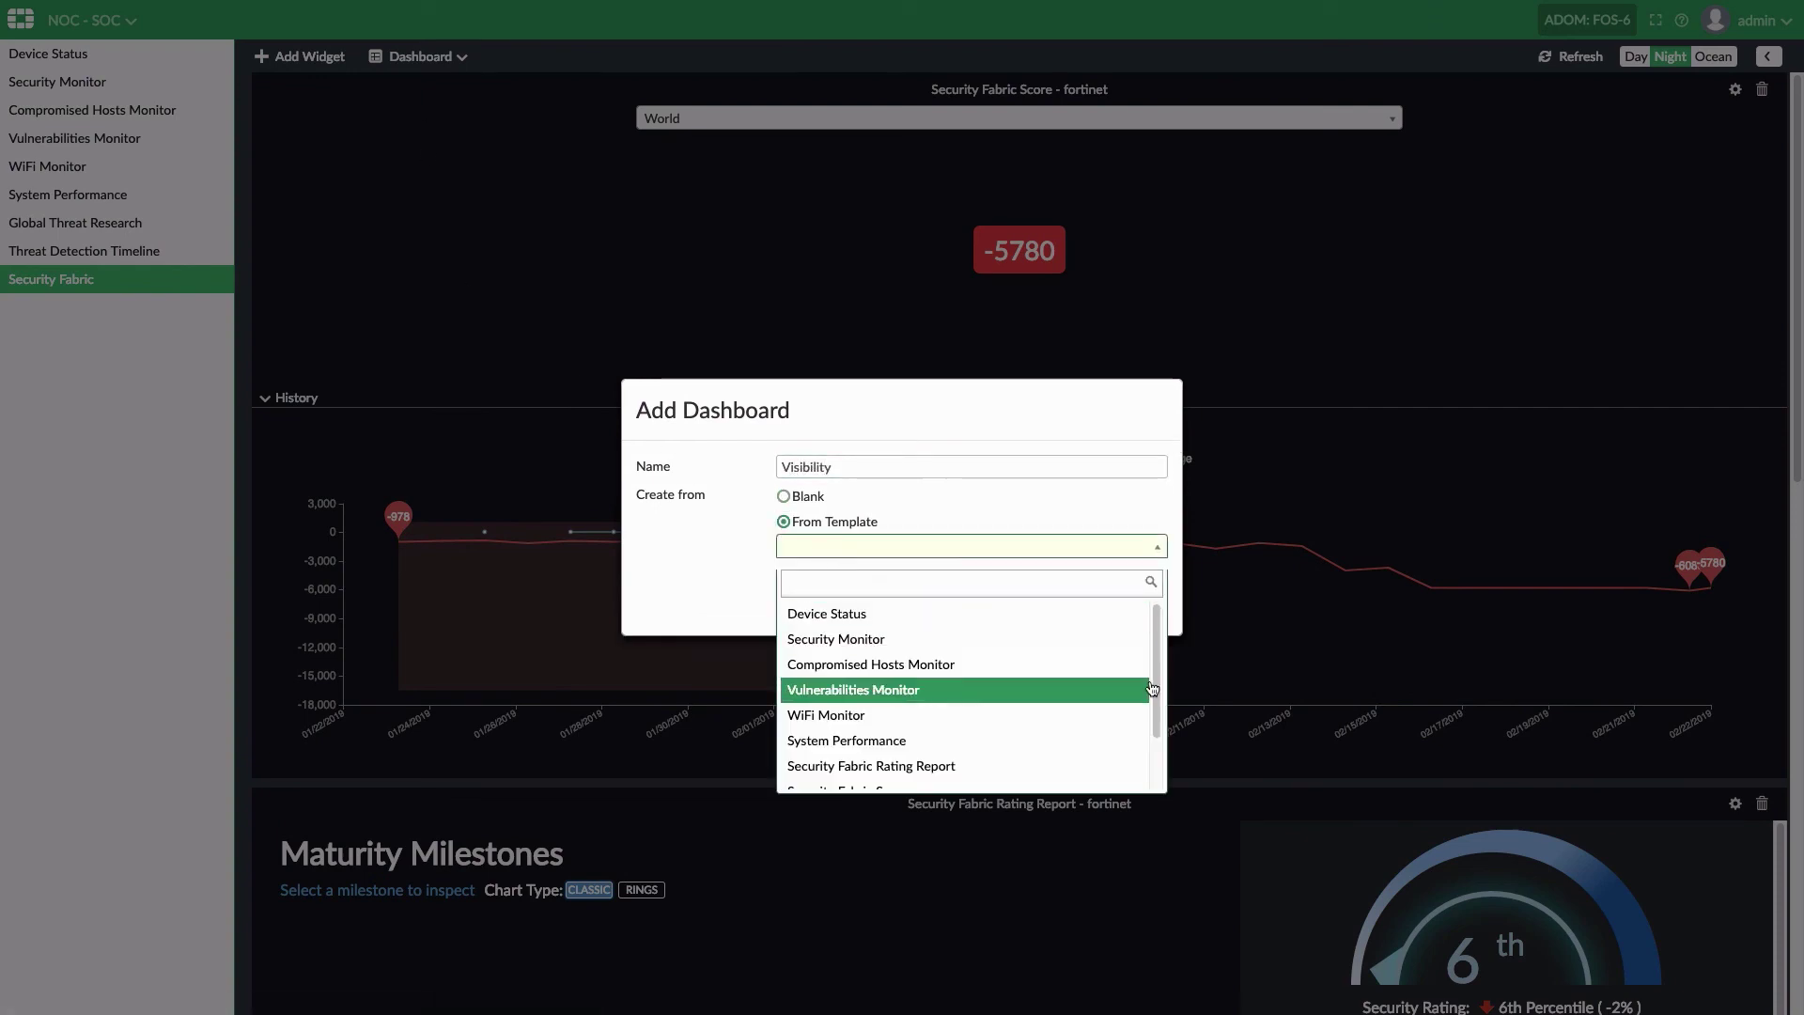
pyautogui.scroll(-2, 1158, 676)
pyautogui.scroll(1, 1156, 676)
pyautogui.scroll(1, 1128, 648)
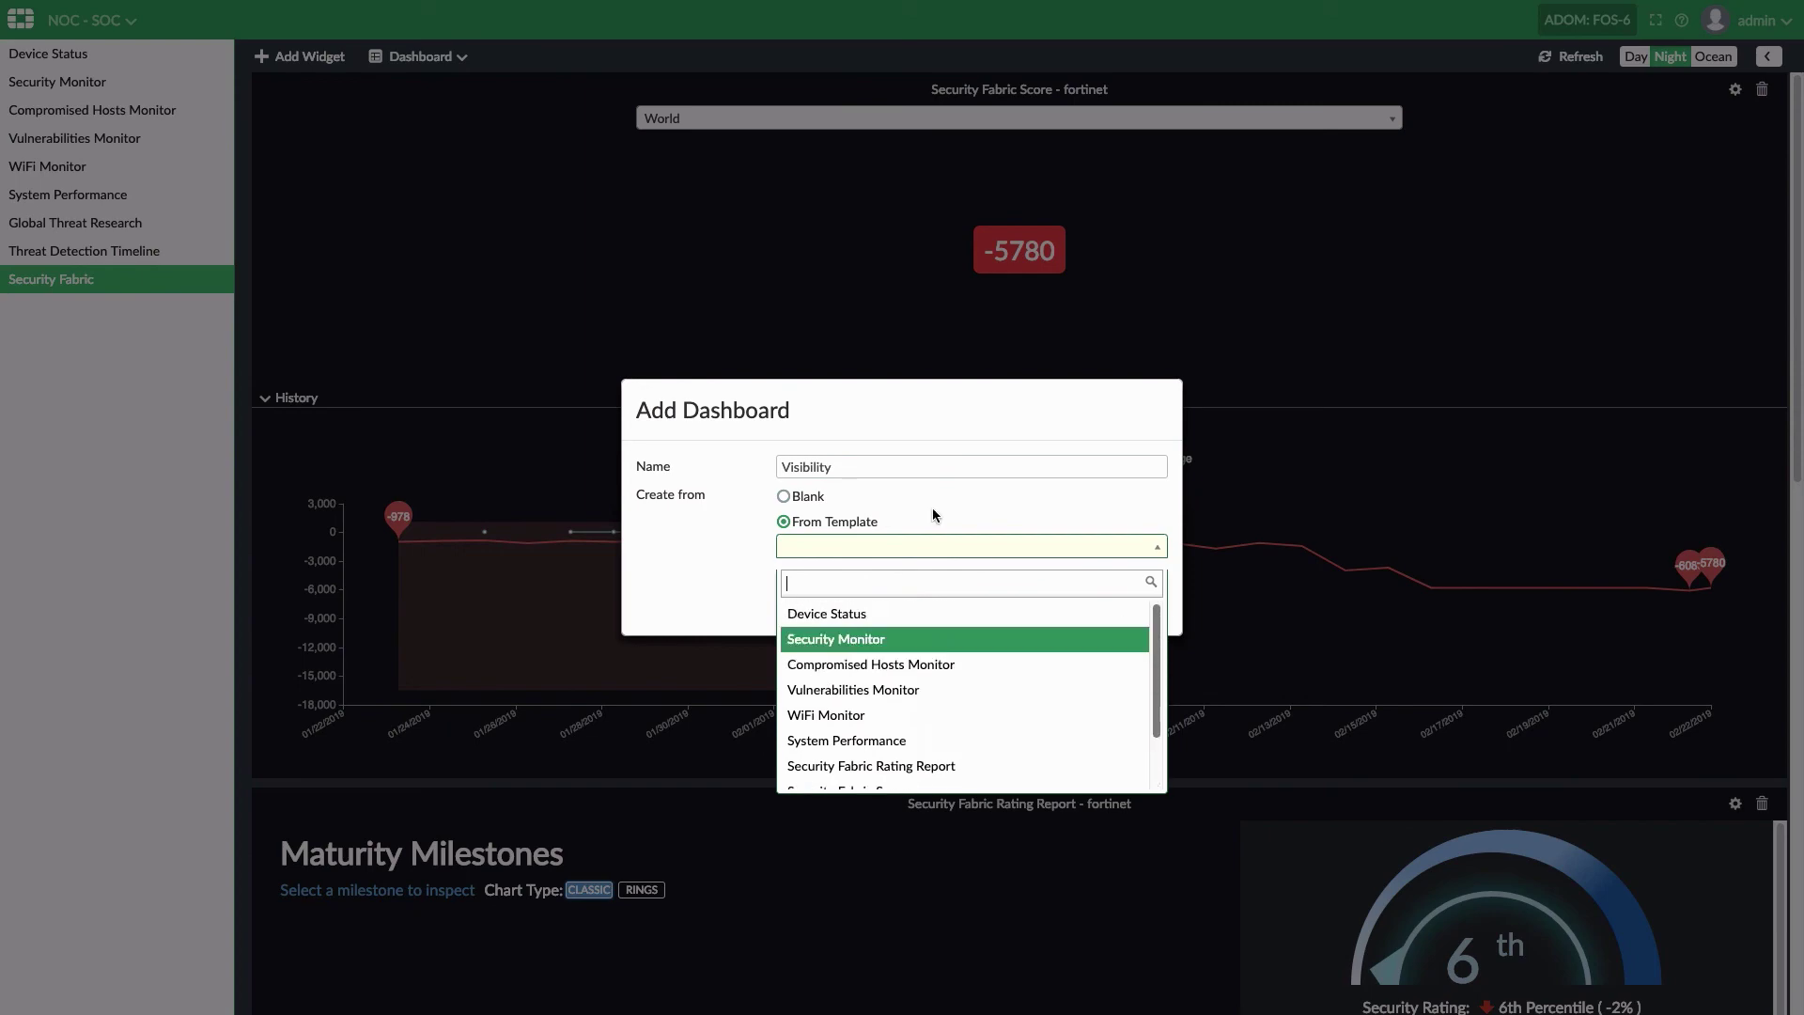
pyautogui.click(791, 500)
pyautogui.click(946, 579)
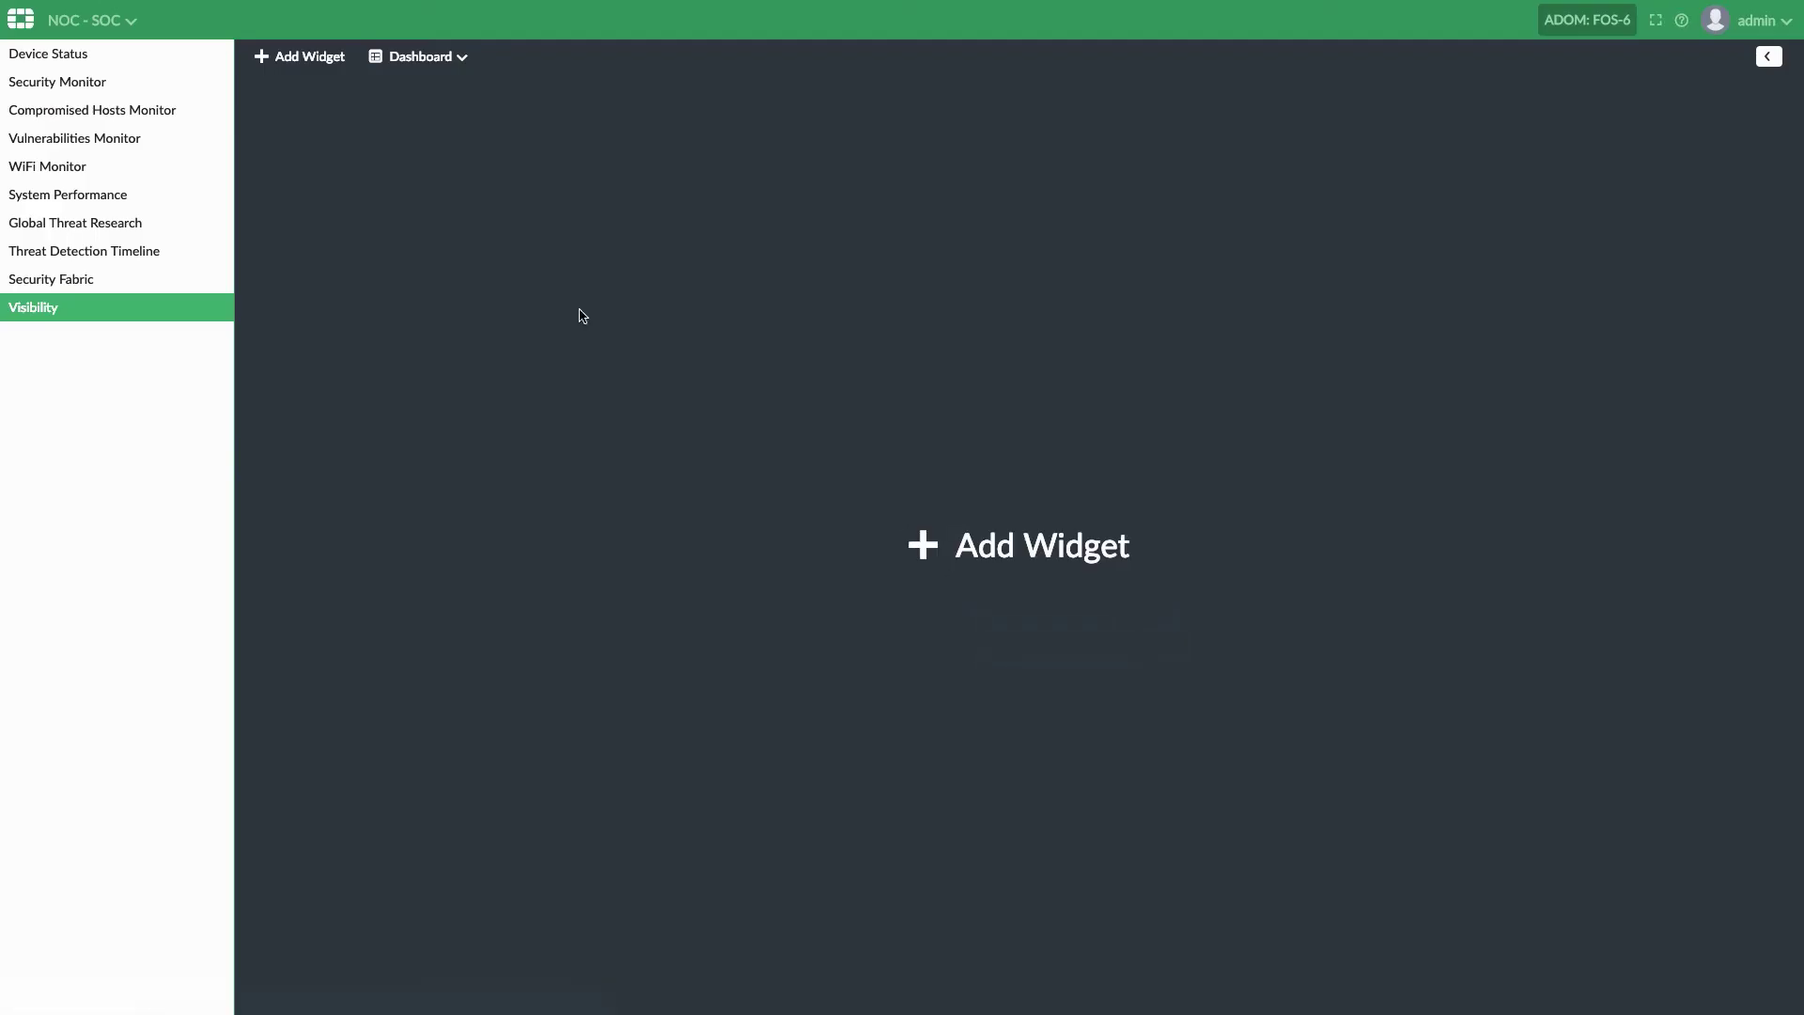
# From the Security widget catalogue, add User Data Flow, Top Applications and Top Sources.
pyautogui.click(984, 552)
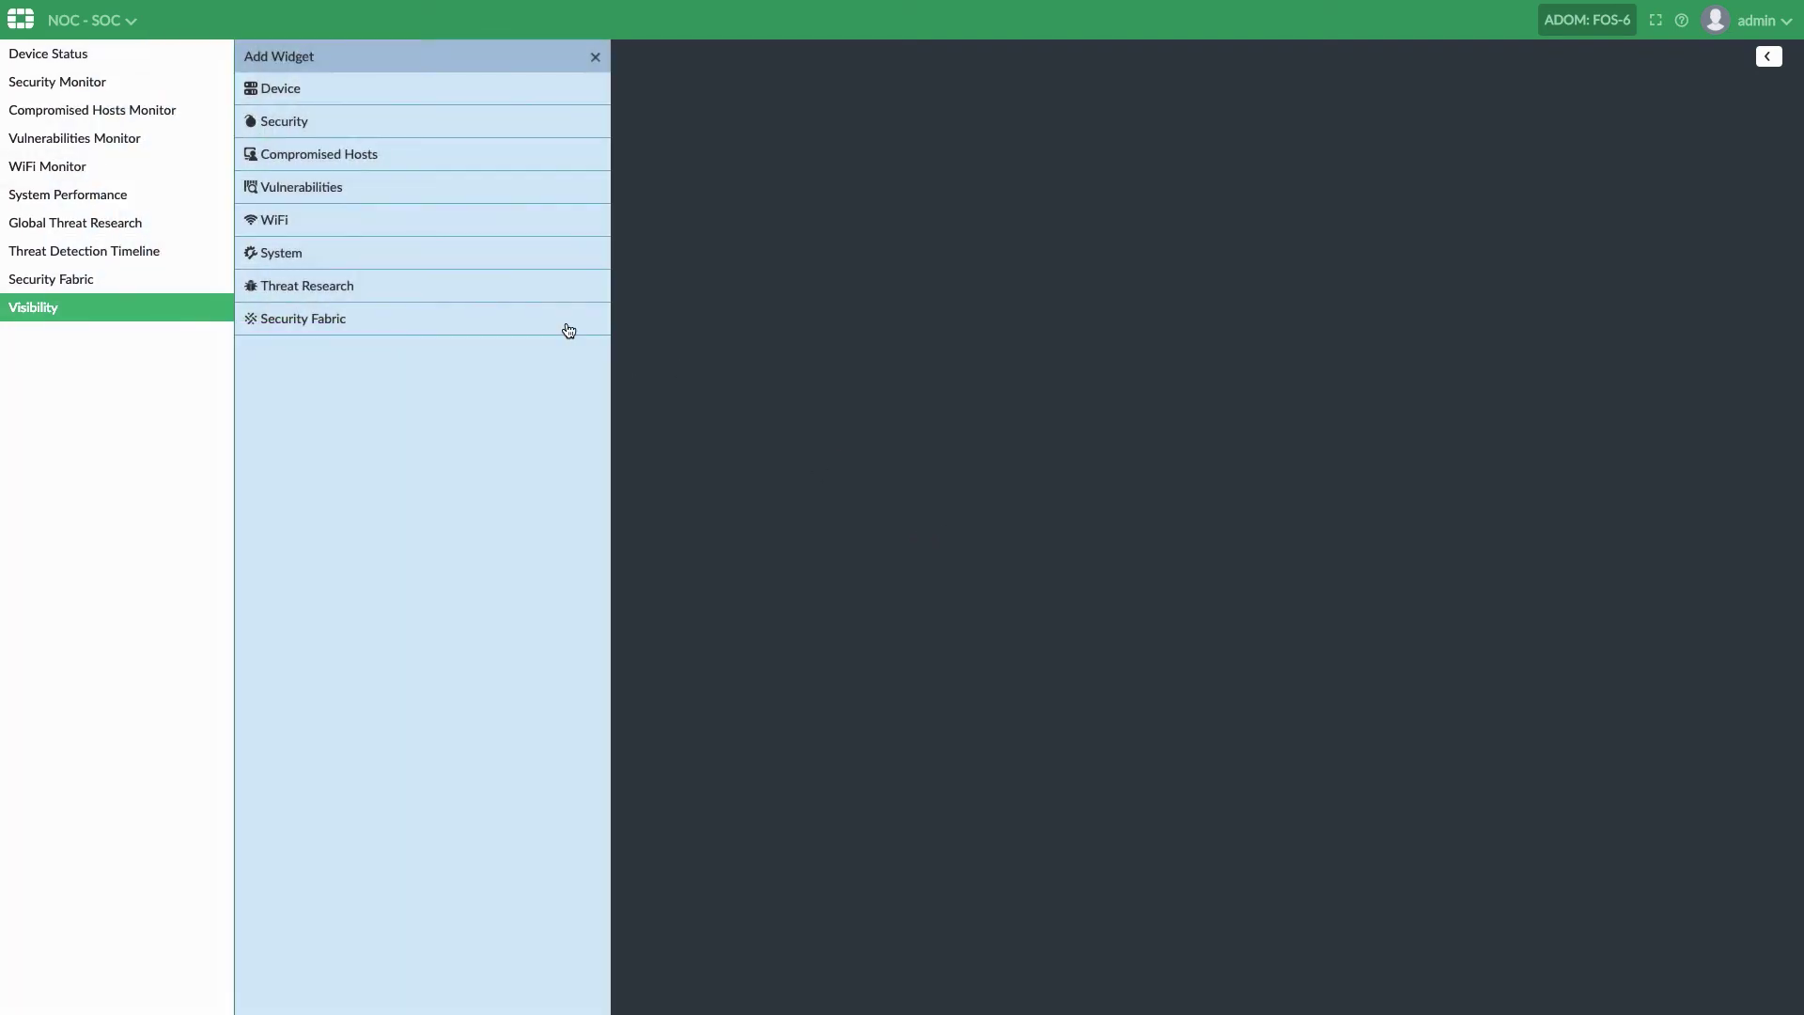
pyautogui.click(391, 133)
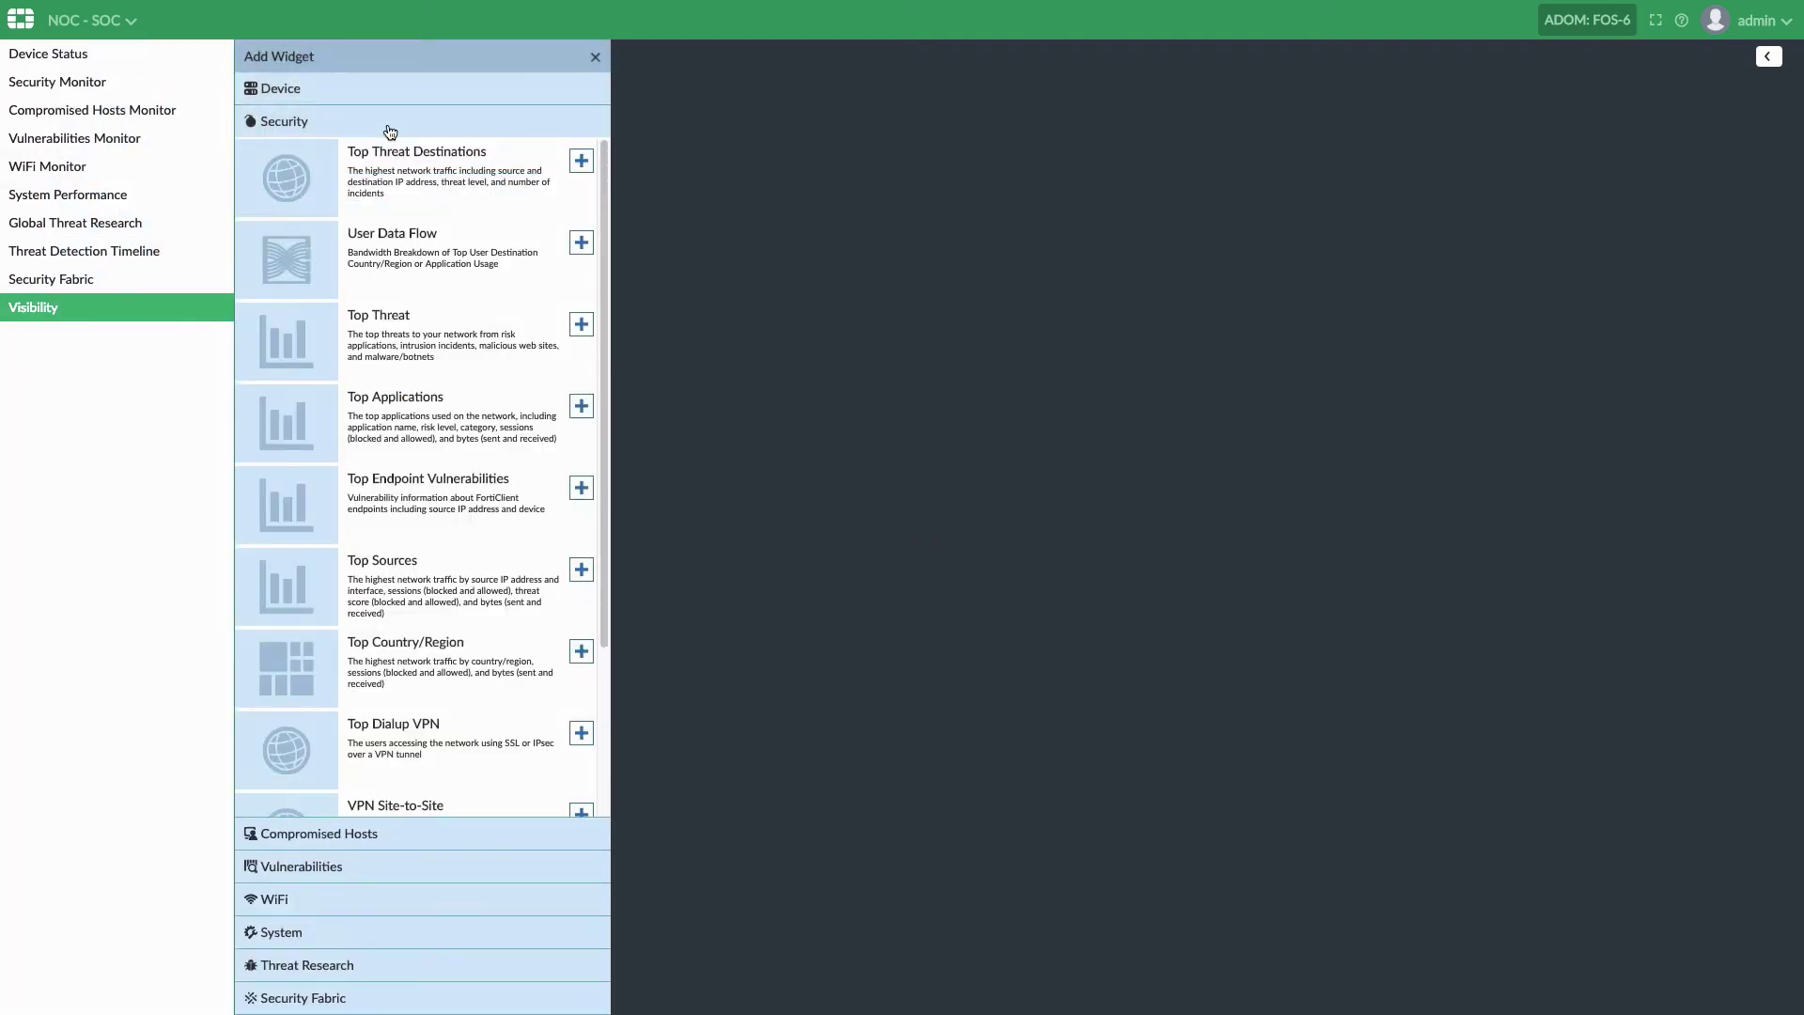
pyautogui.click(582, 242)
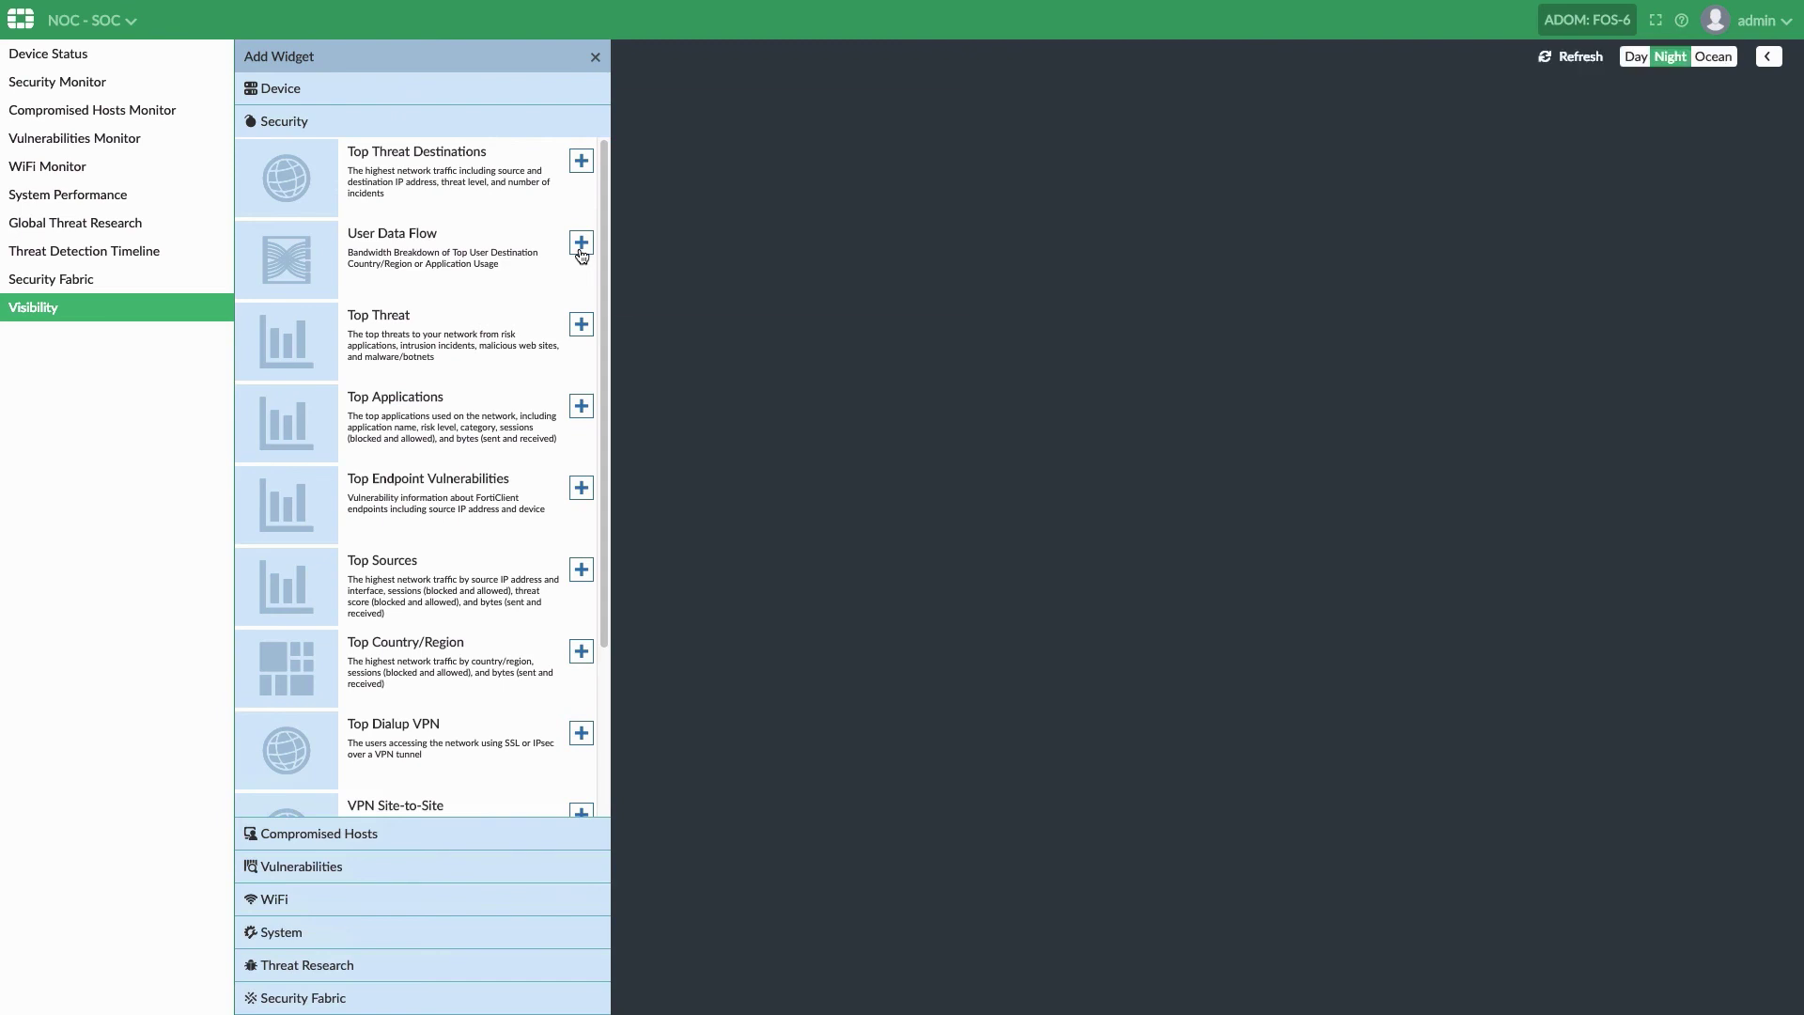
pyautogui.click(580, 407)
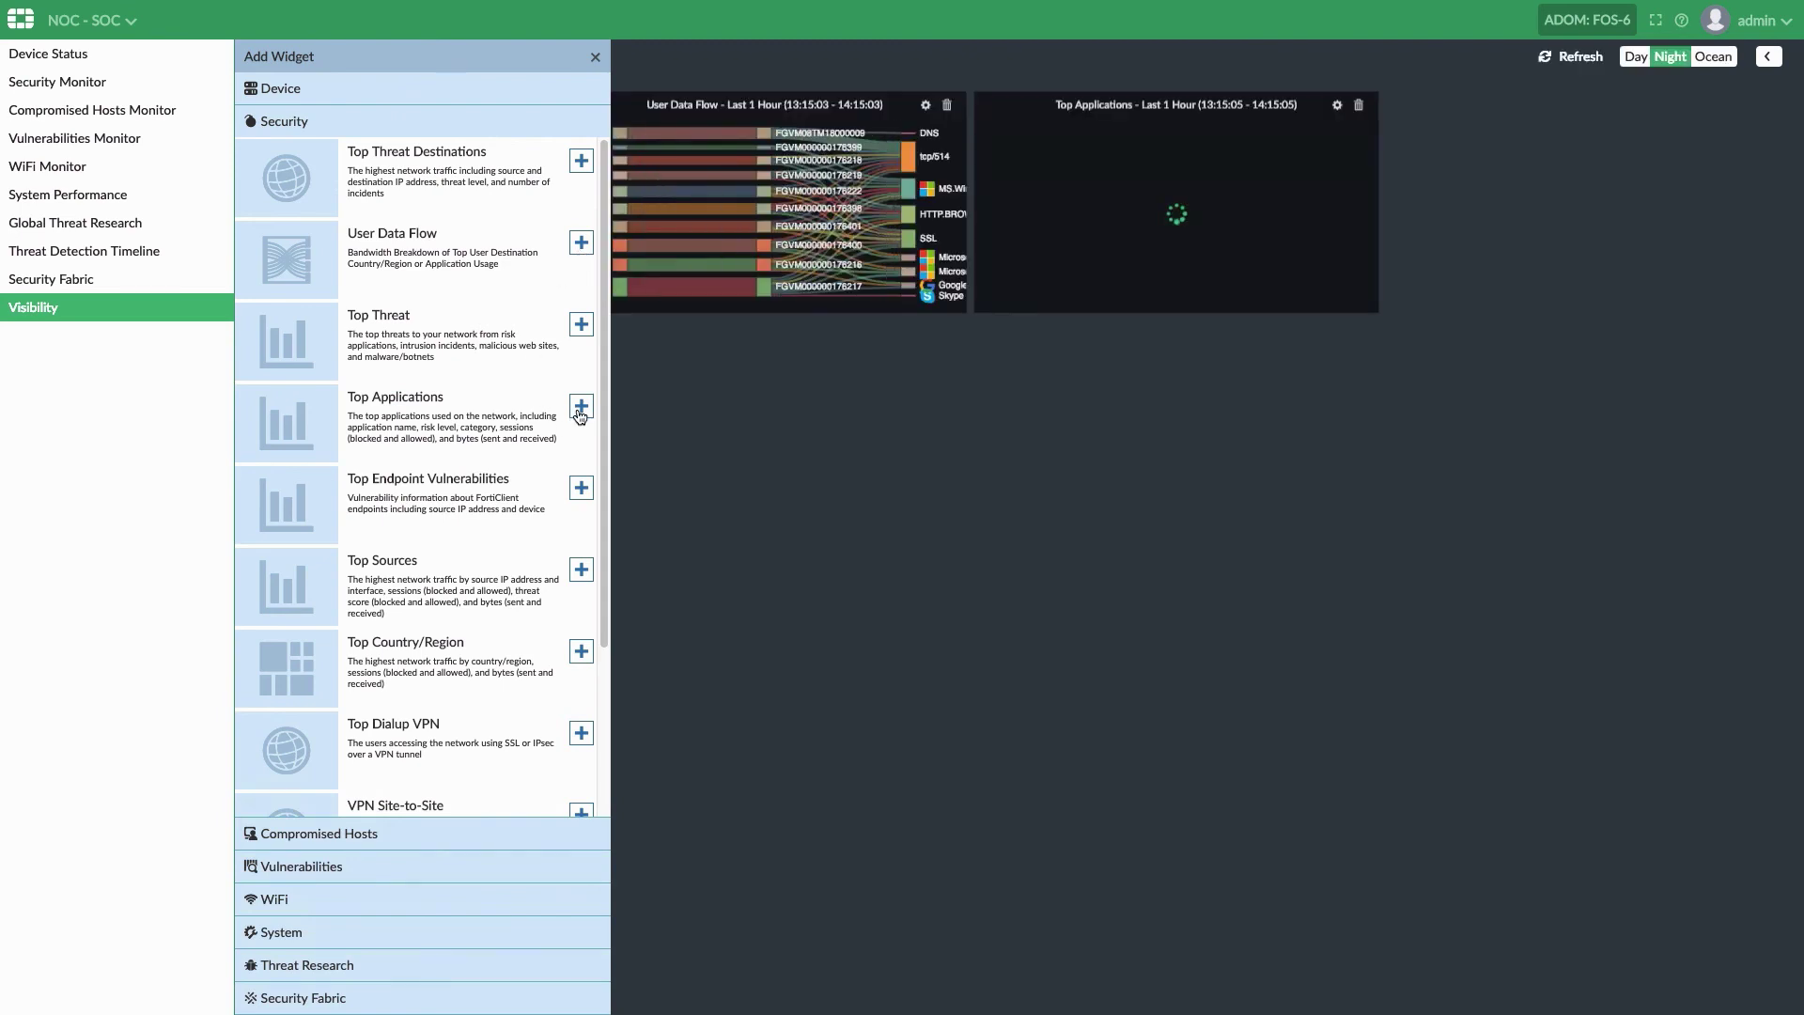
pyautogui.click(582, 570)
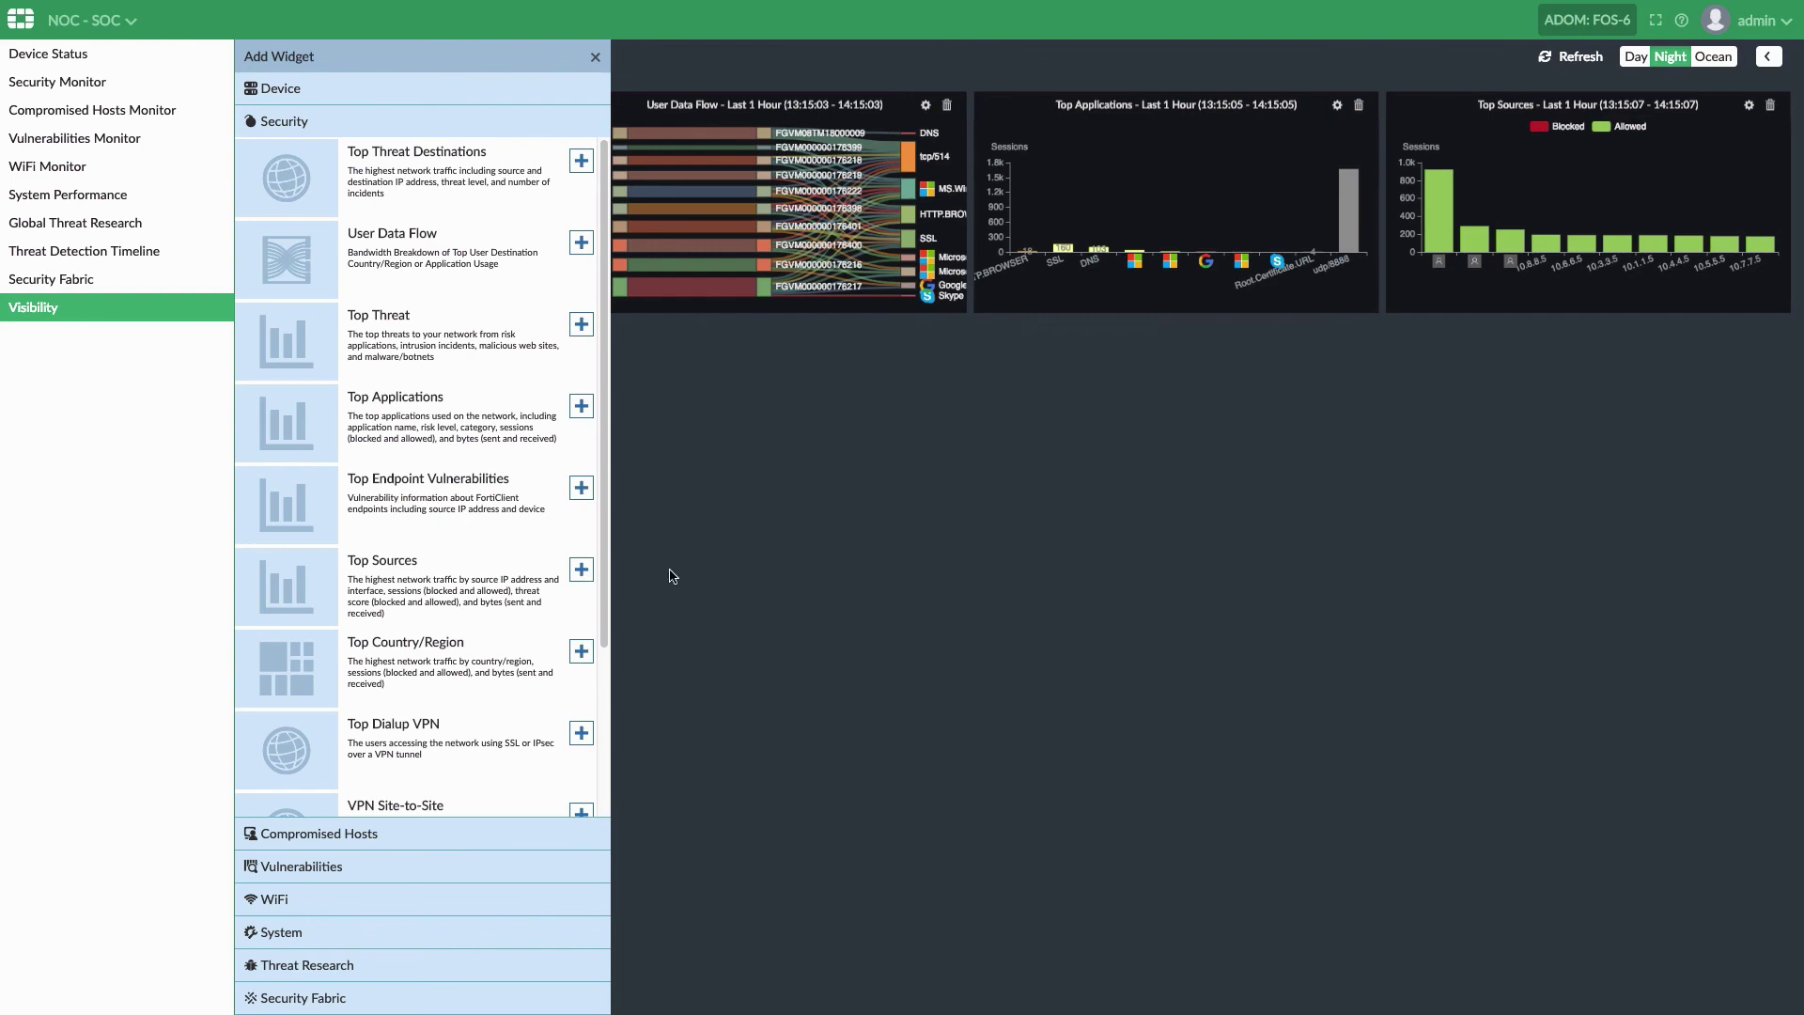
# Reposition Top Applications and Top Sources, stretch User Data Flow full width, and widen the other two.
pyautogui.click(595, 56)
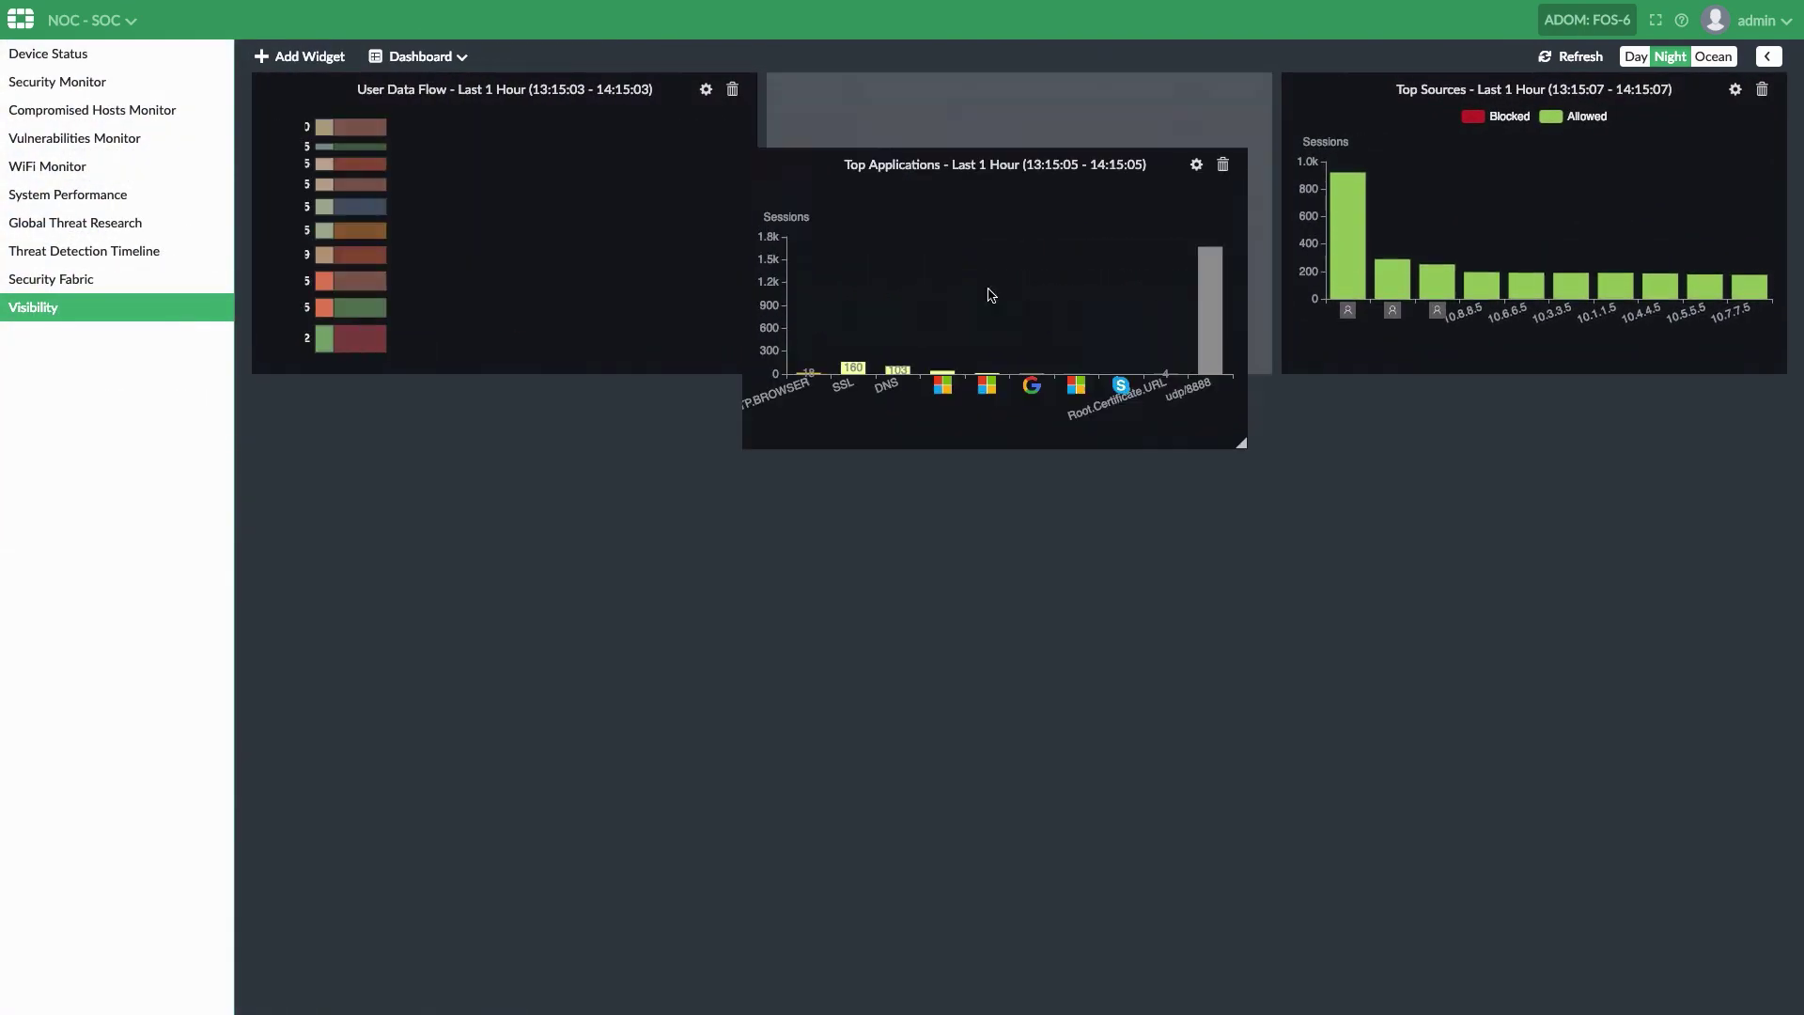
pyautogui.moveTo(1065, 88); pyautogui.dragTo(661, 423)
pyautogui.moveTo(1476, 91); pyautogui.dragTo(958, 431)
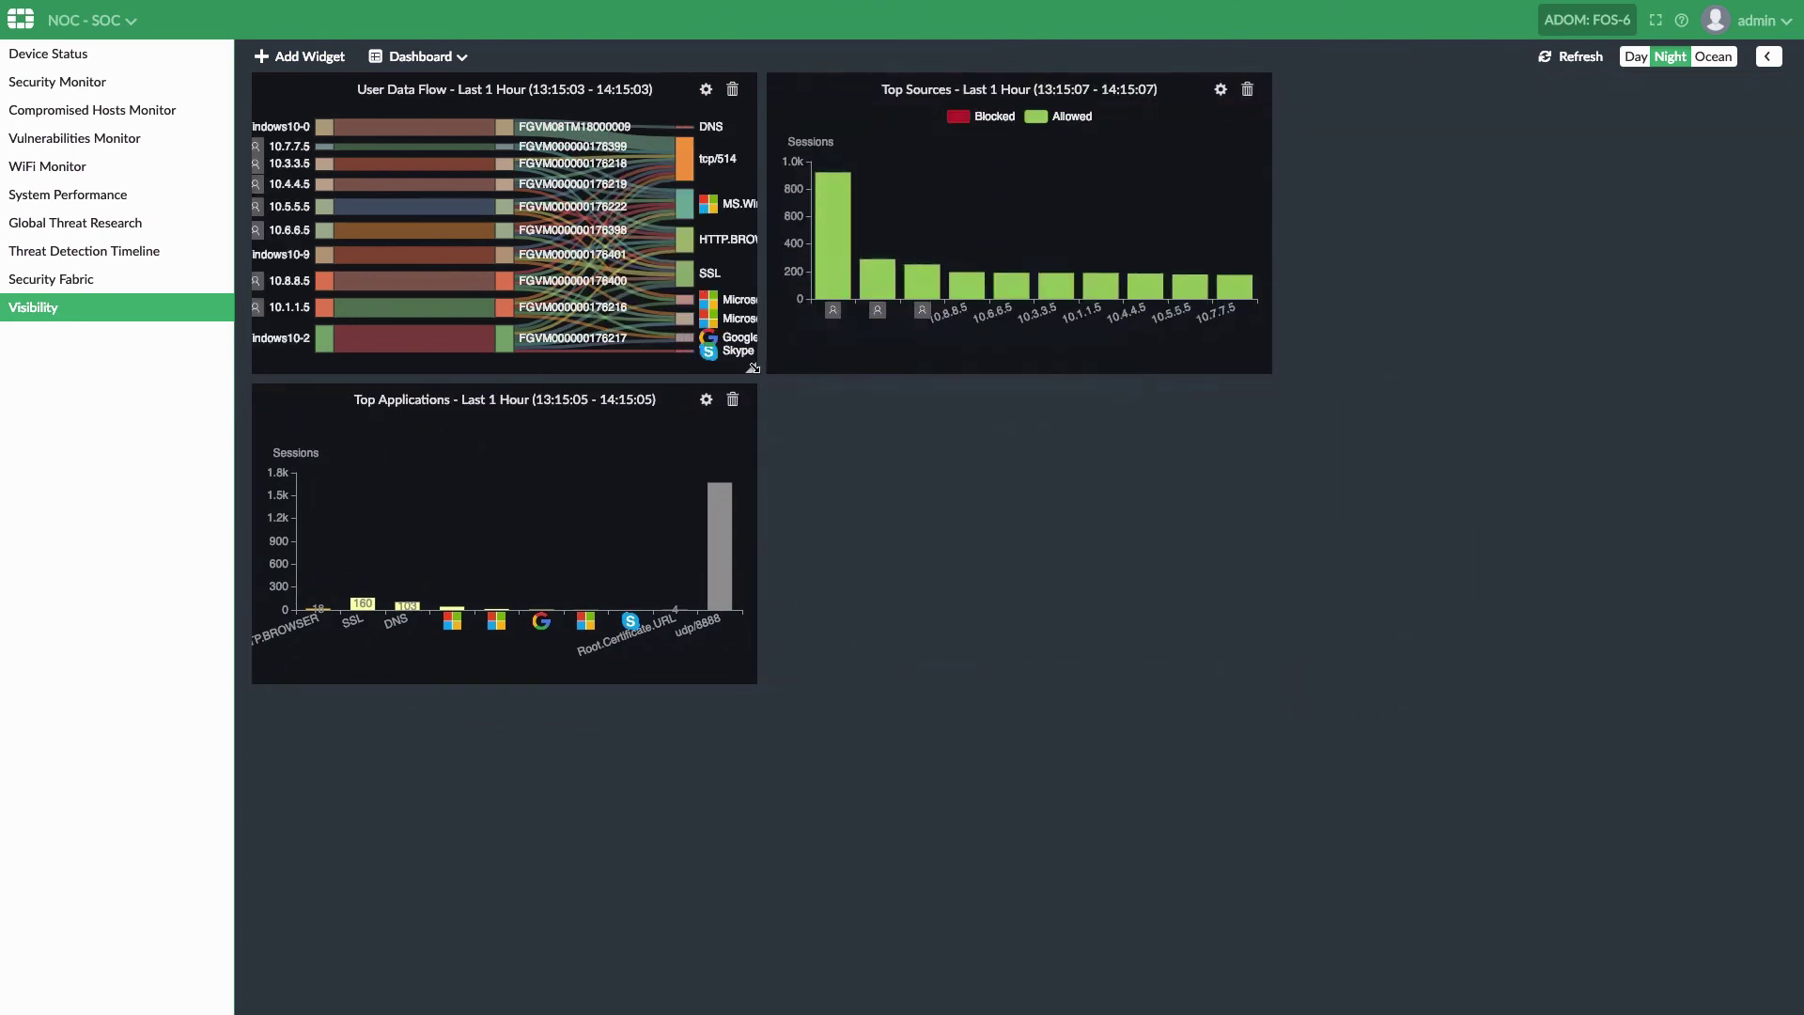
pyautogui.moveTo(757, 372)
pyautogui.mouseDown()
pyautogui.moveTo(1733, 511)
pyautogui.moveTo(1729, 661)
pyautogui.mouseUp()
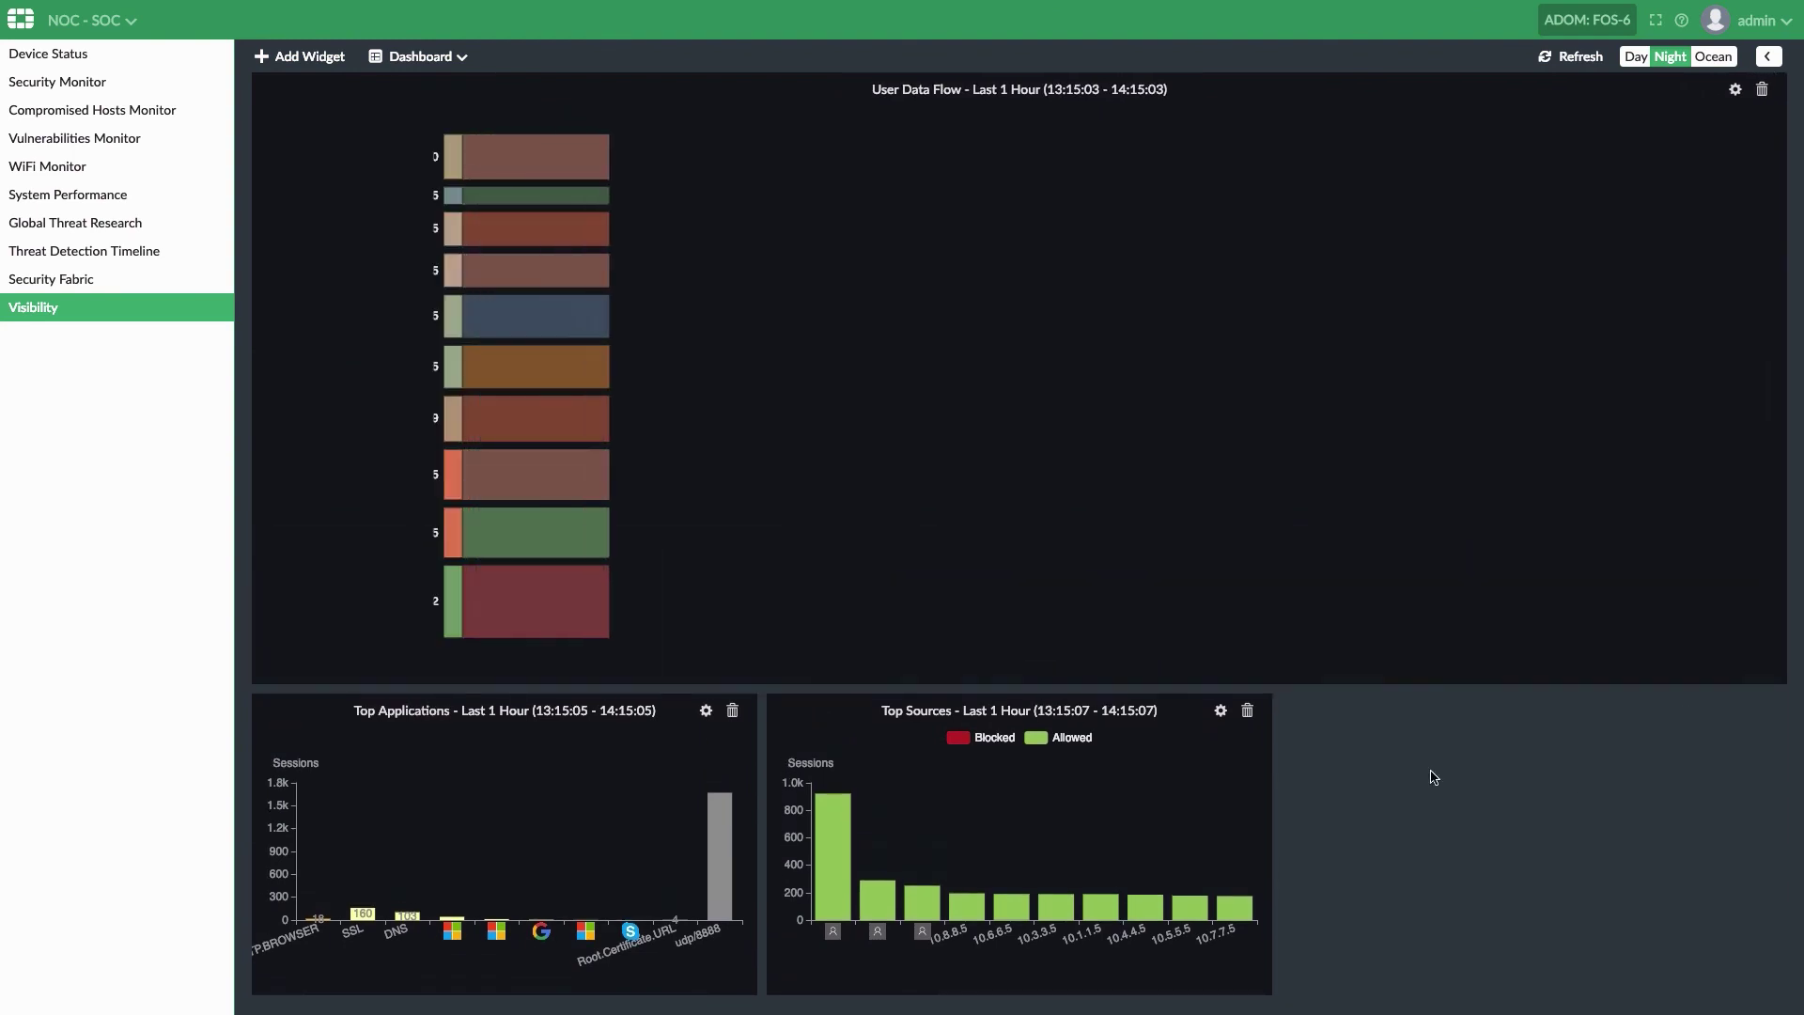
pyautogui.moveTo(754, 990); pyautogui.dragTo(990, 990)
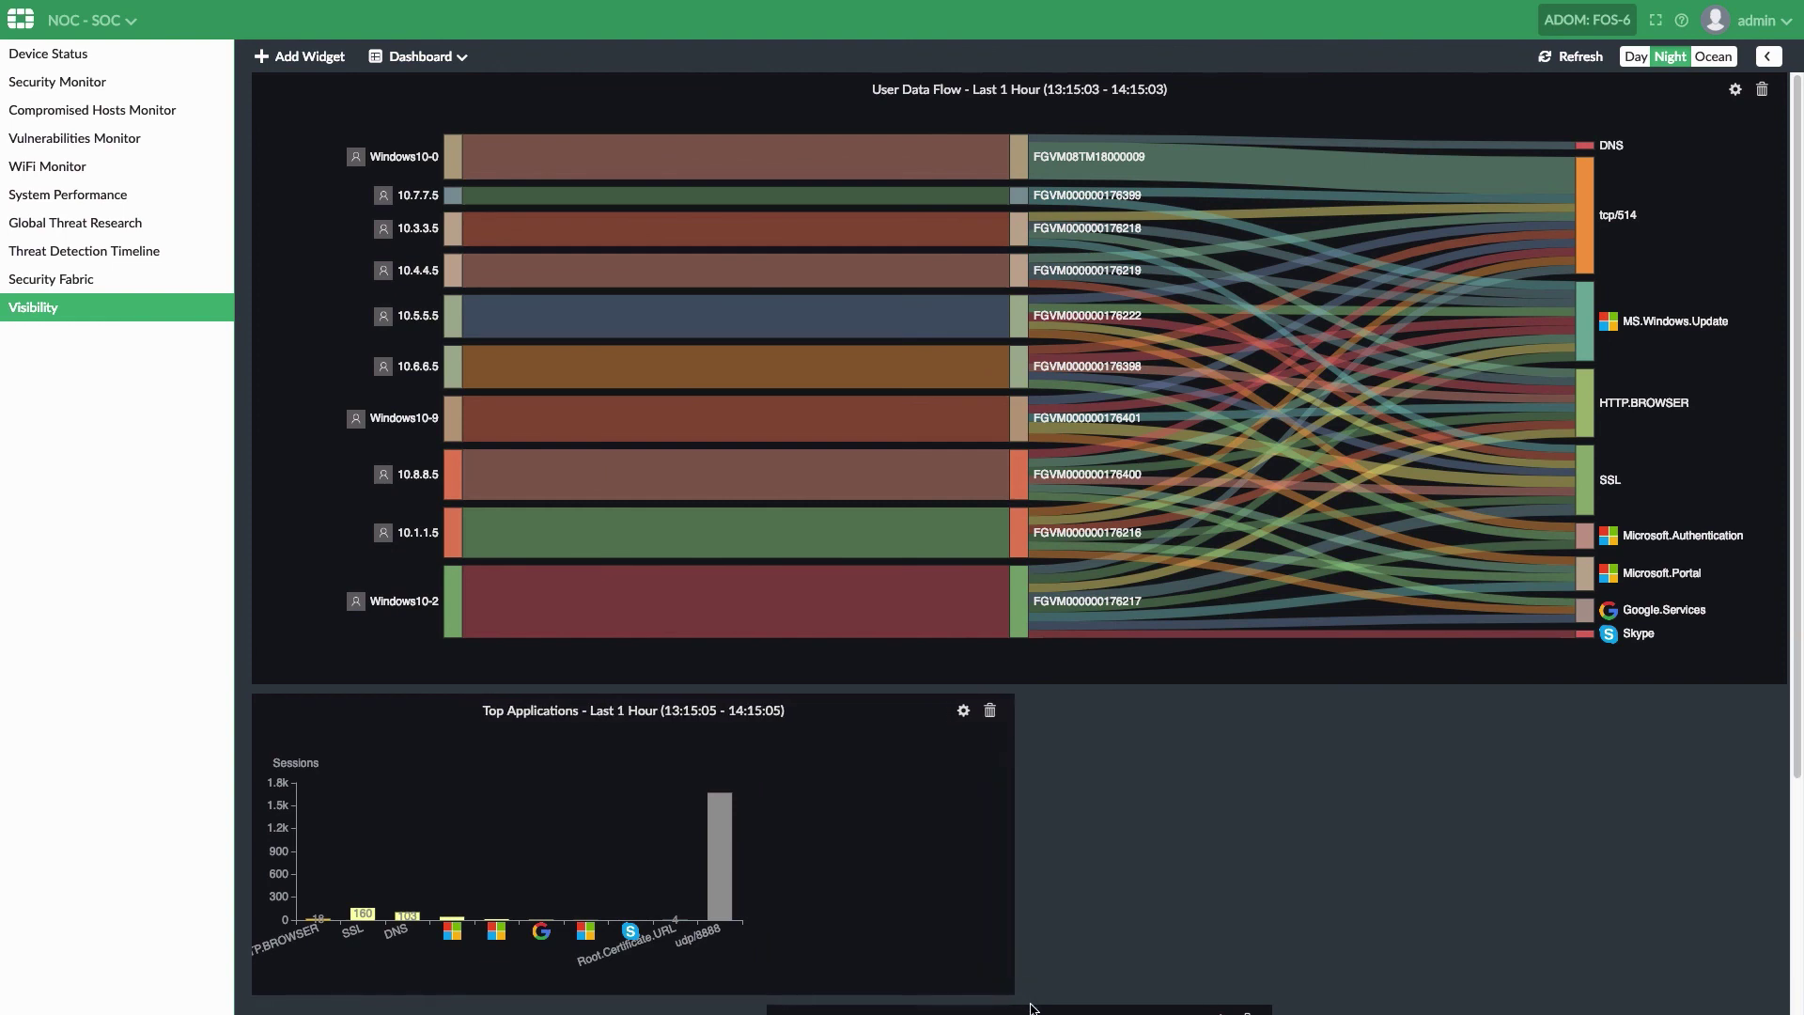
pyautogui.scroll(-1, 1188, 923)
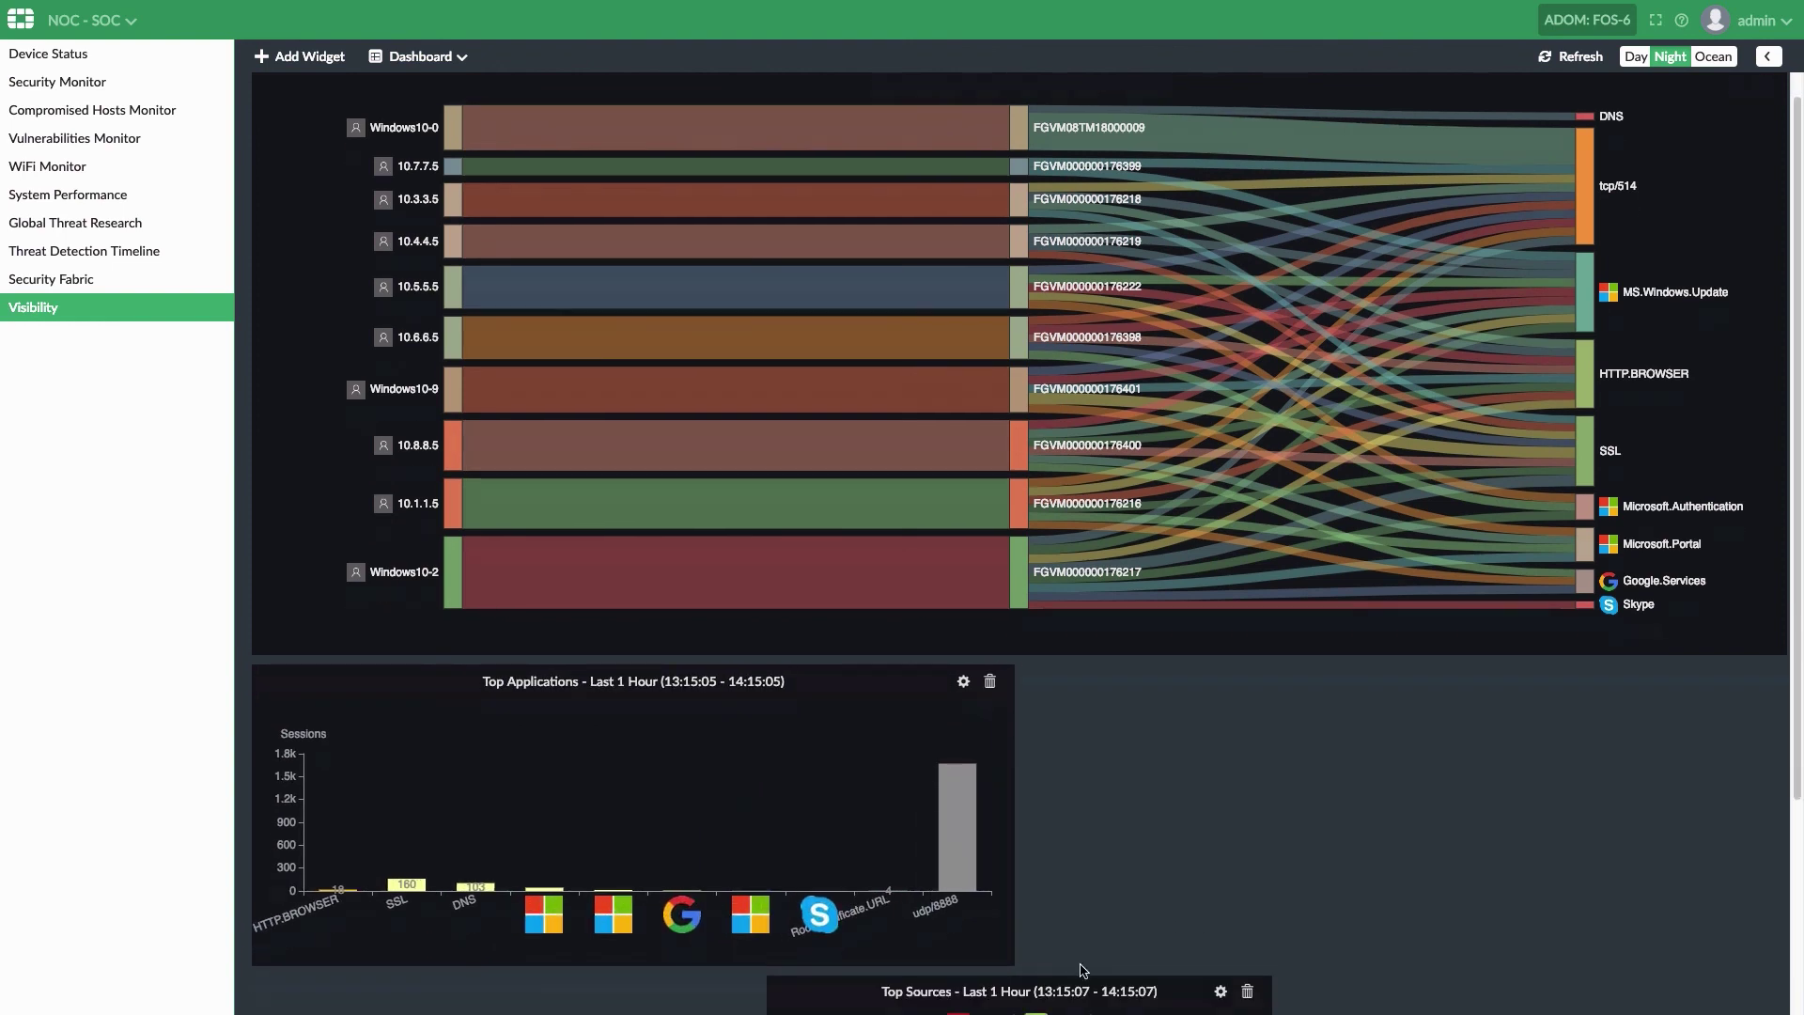
pyautogui.moveTo(1072, 987)
pyautogui.mouseDown()
pyautogui.moveTo(1322, 766)
pyautogui.moveTo(1367, 661)
pyautogui.mouseUp()
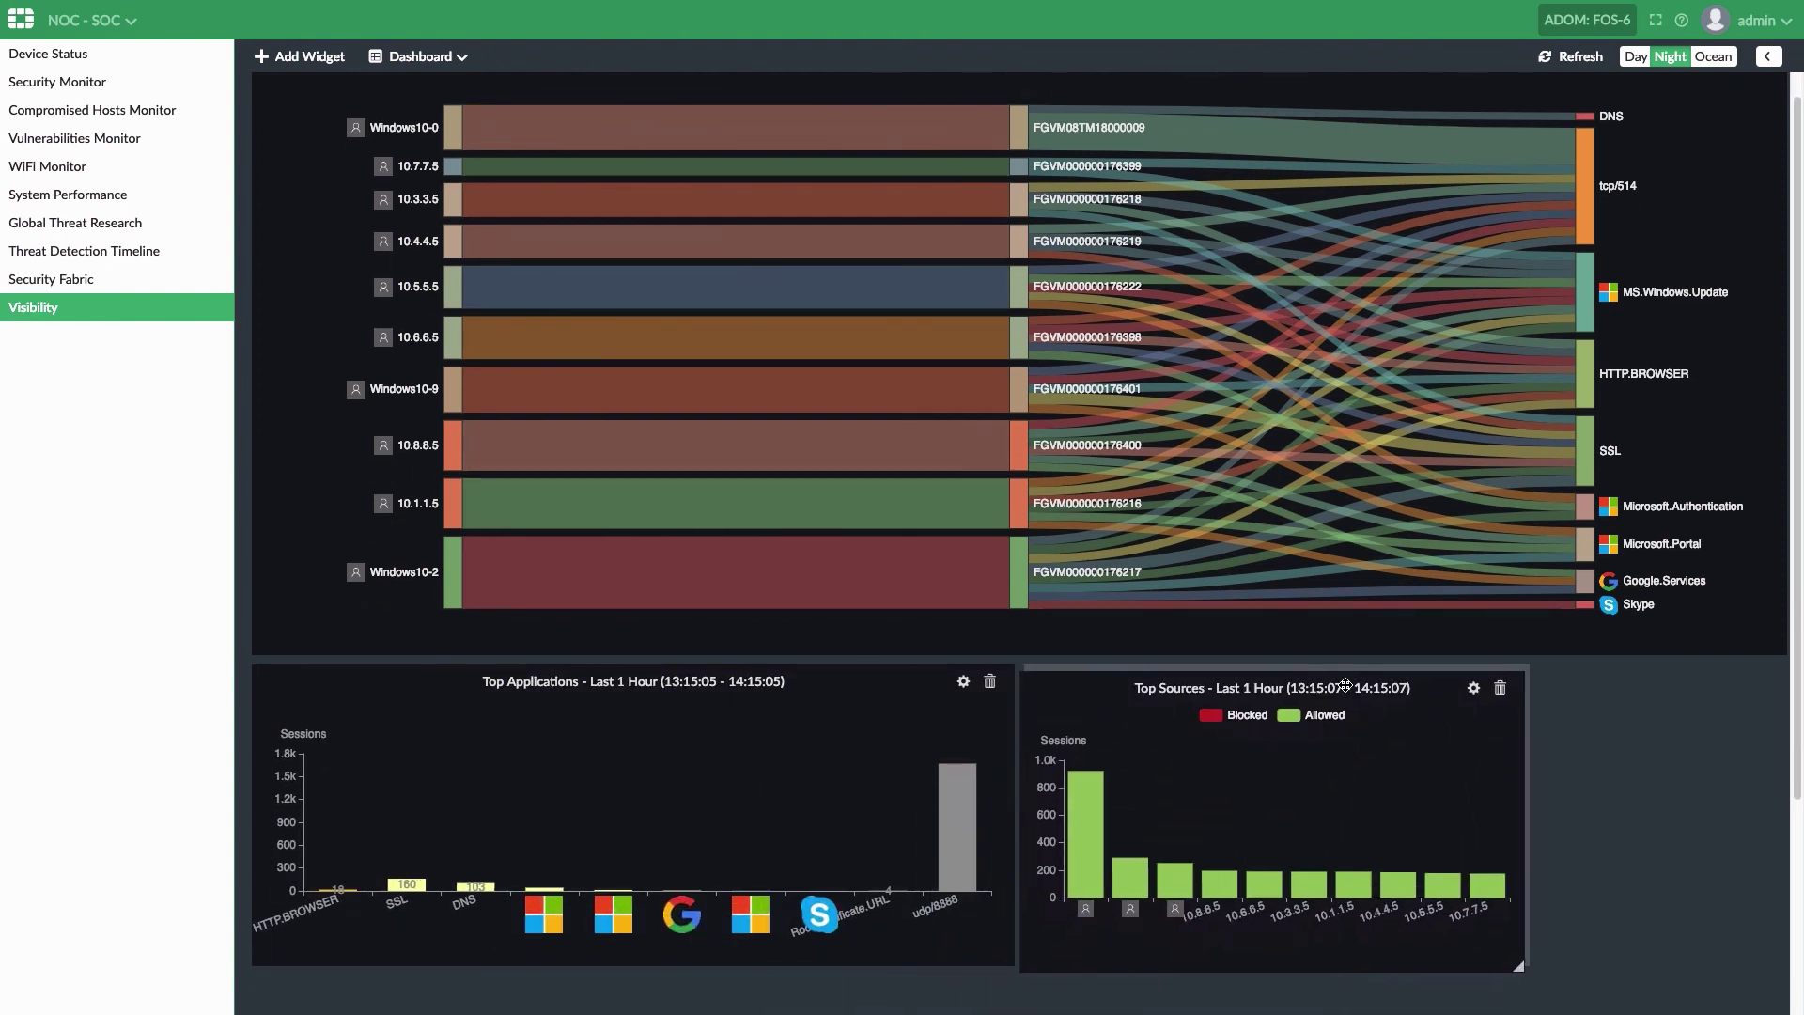
pyautogui.moveTo(1525, 992); pyautogui.dragTo(1779, 993)
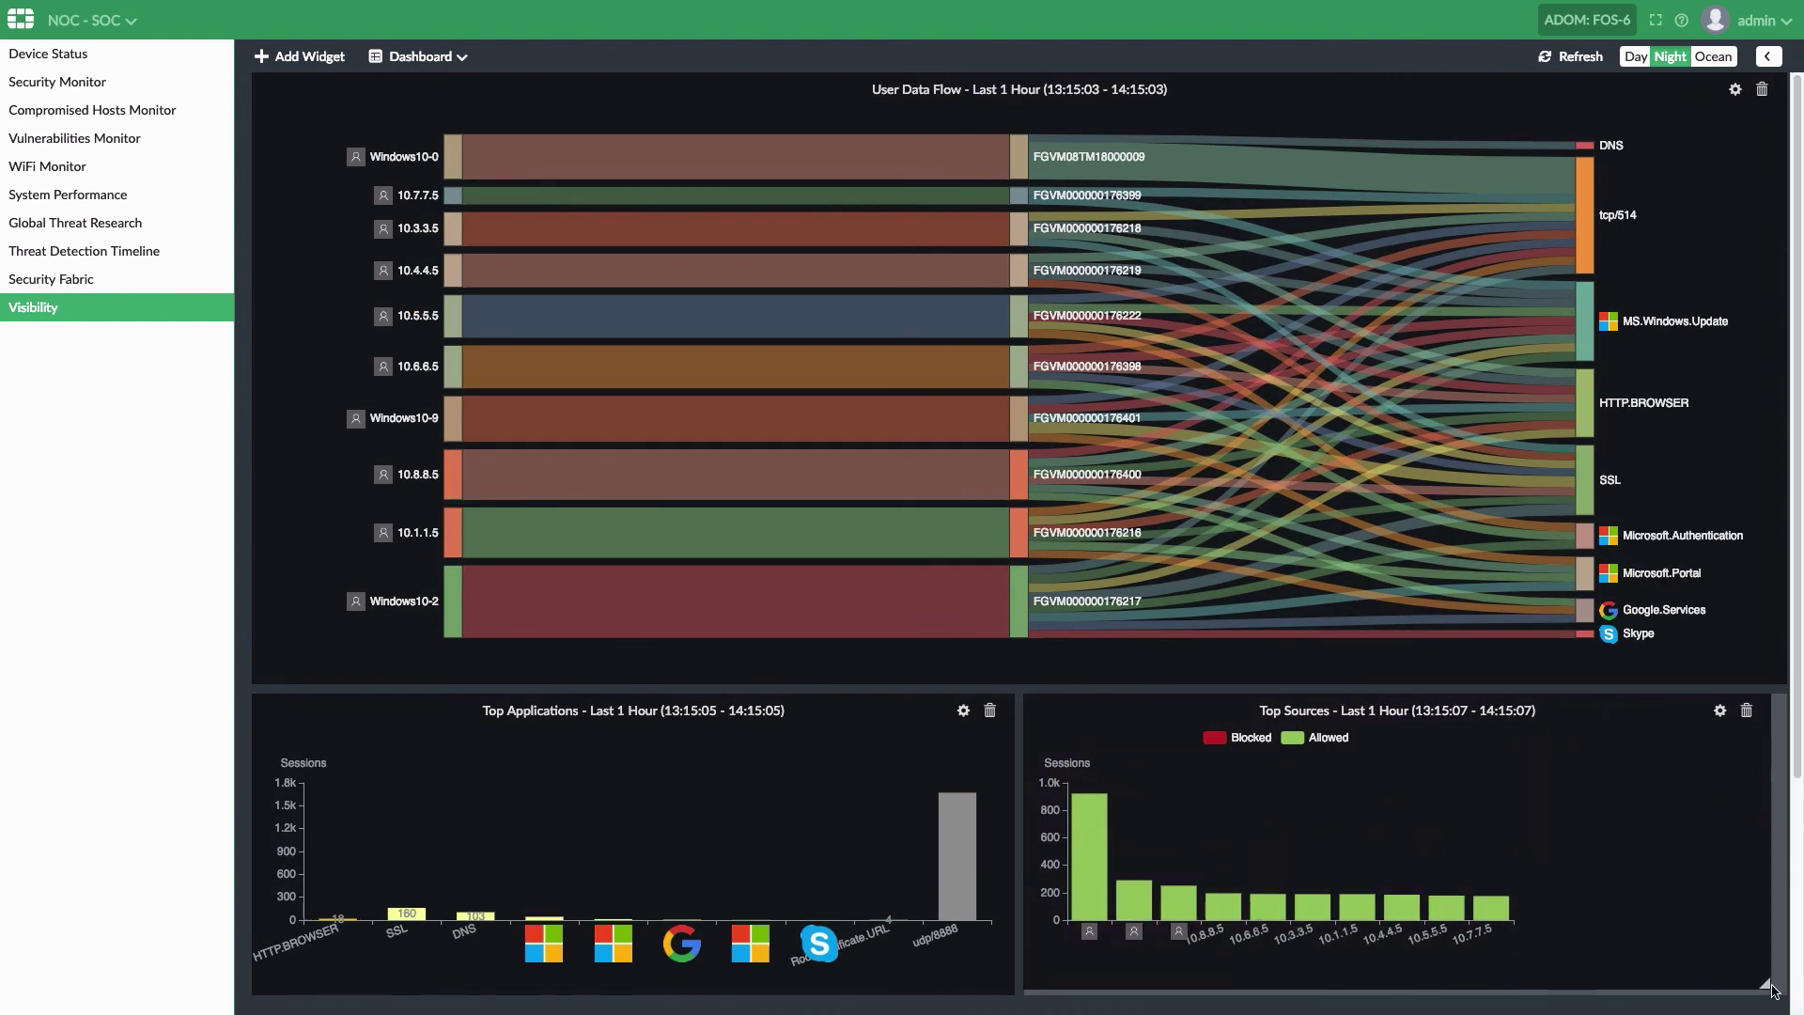